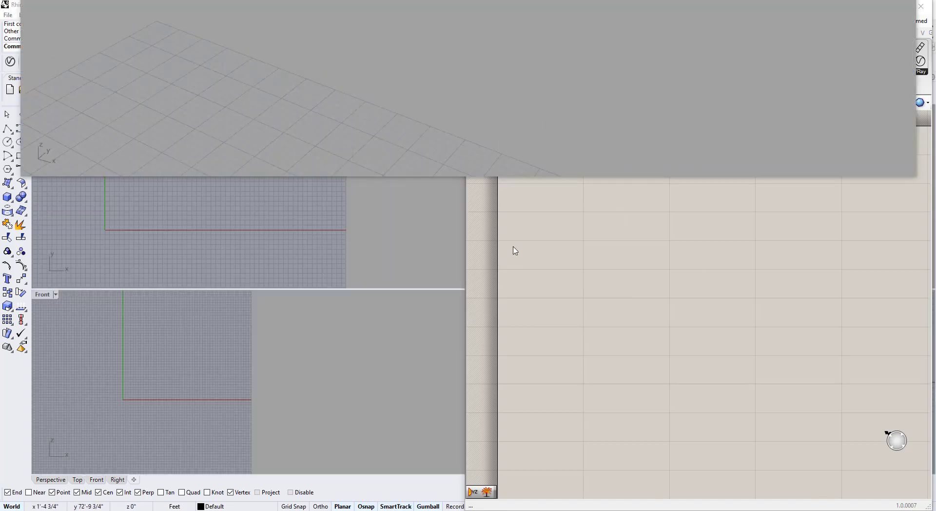
# Reshape the floating Rhino preview into a tall top-left panel and maximize Grasshopper.
pyautogui.moveTo(917, 173); pyautogui.dragTo(404, 369)
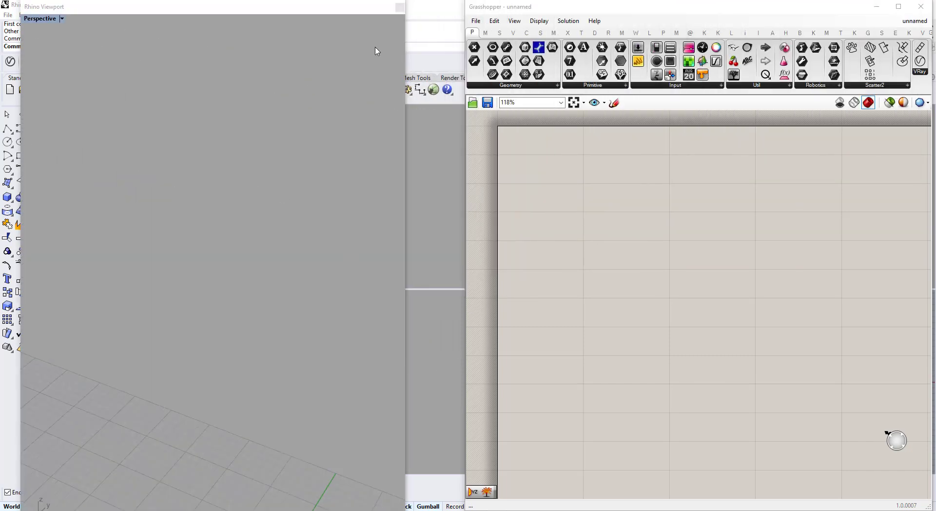
pyautogui.moveTo(350, 3); pyautogui.dragTo(334, 35)
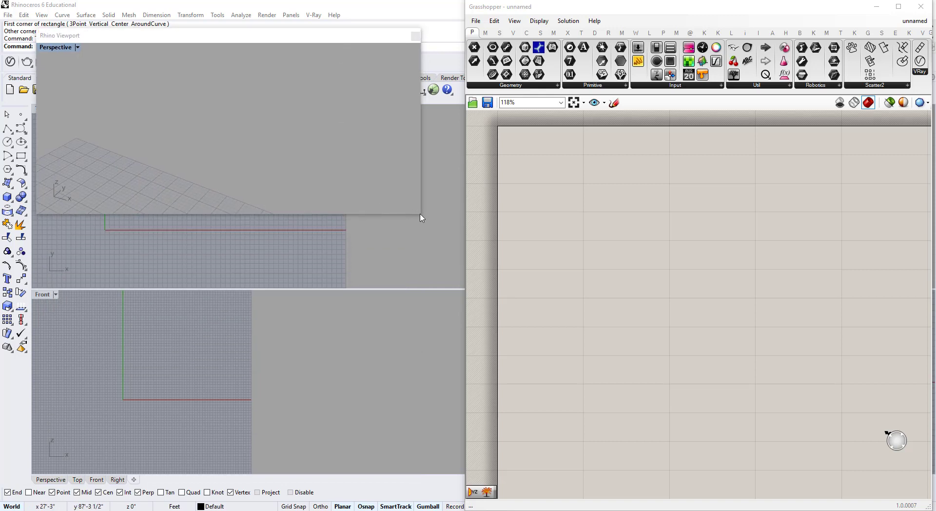
pyautogui.moveTo(420, 215); pyautogui.dragTo(309, 283)
pyautogui.click(899, 7)
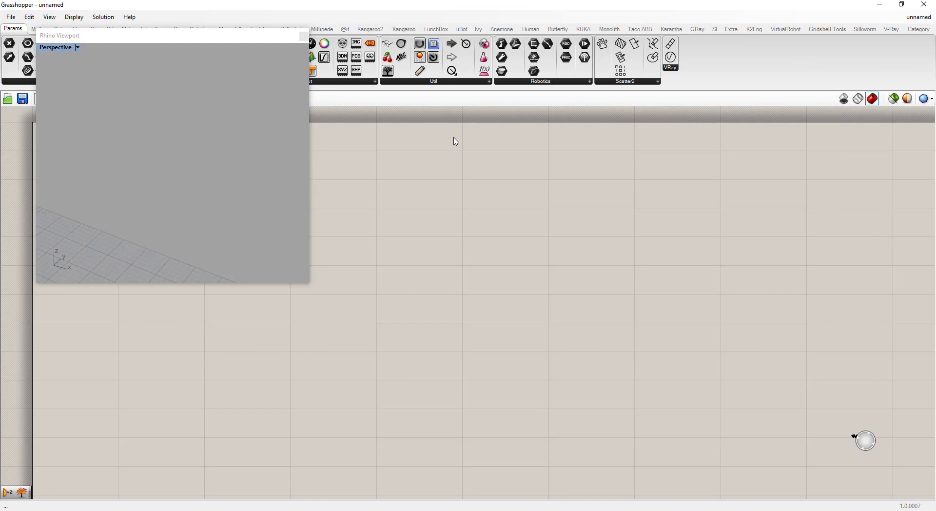
# Set the floating Rhino preview to the Front view and move it to the canvas's right side.
pyautogui.moveTo(234, 38); pyautogui.dragTo(238, 137)
pyautogui.scroll(-5, 226, 248)
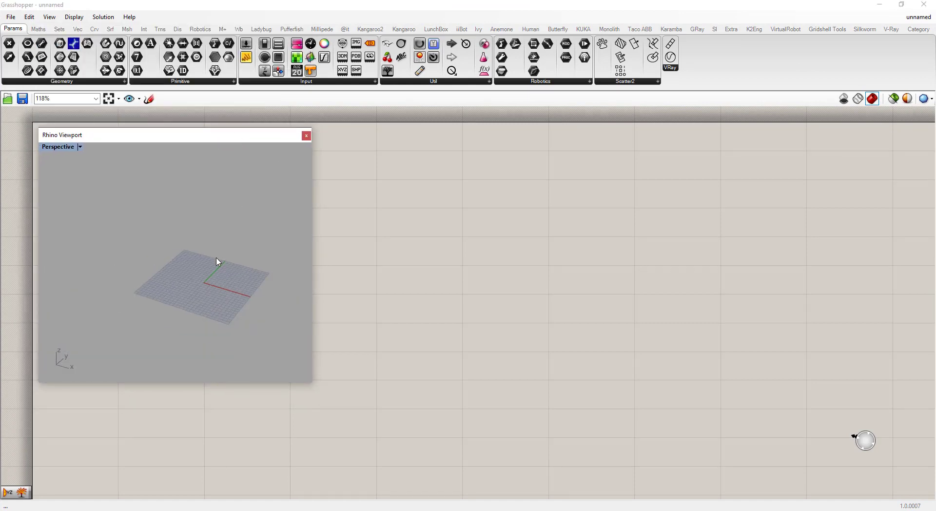
pyautogui.scroll(2, 214, 258)
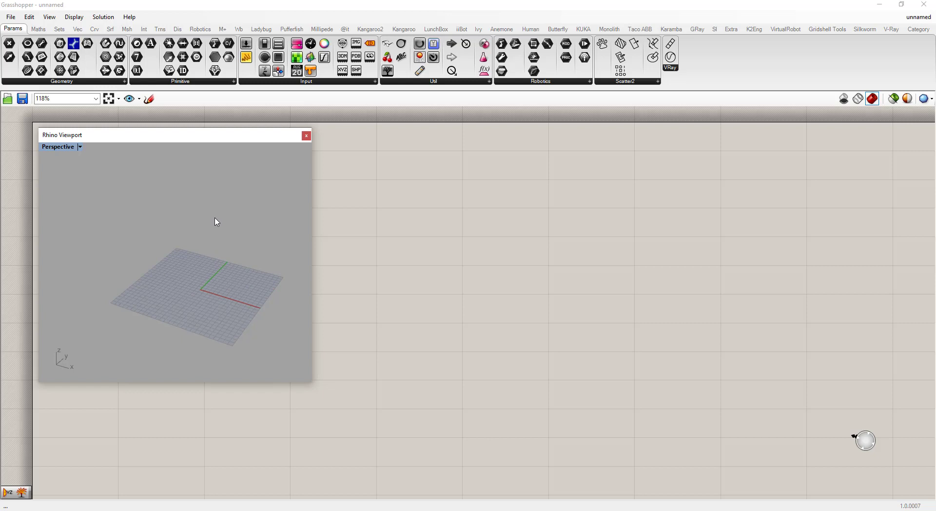
pyautogui.click(81, 148)
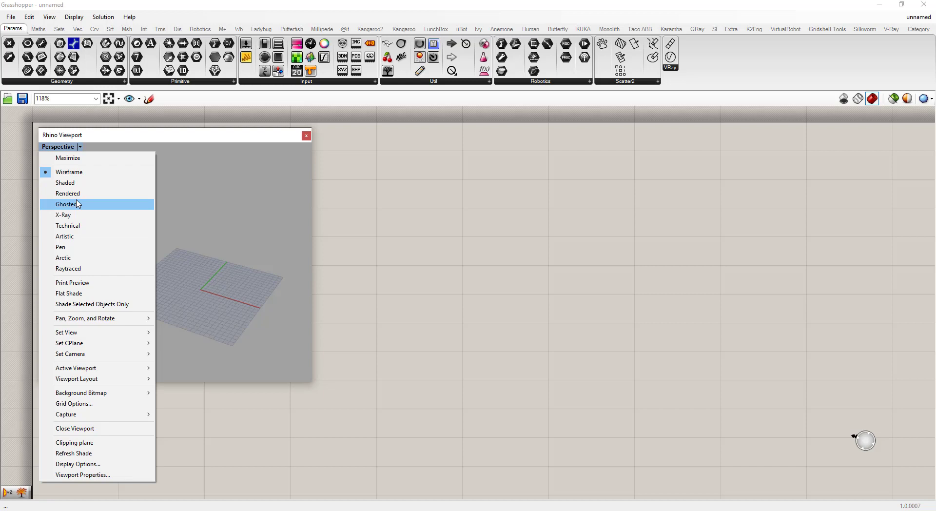
pyautogui.moveTo(114, 332)
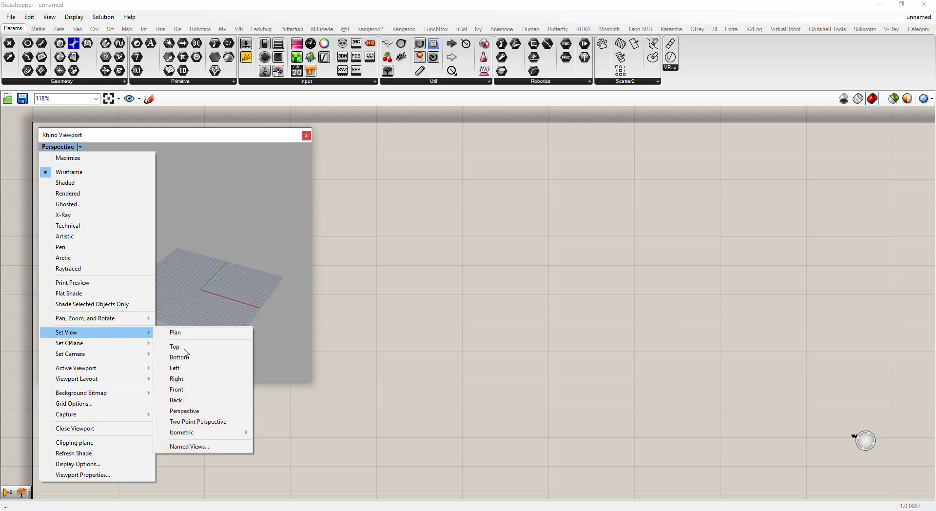
pyautogui.click(178, 389)
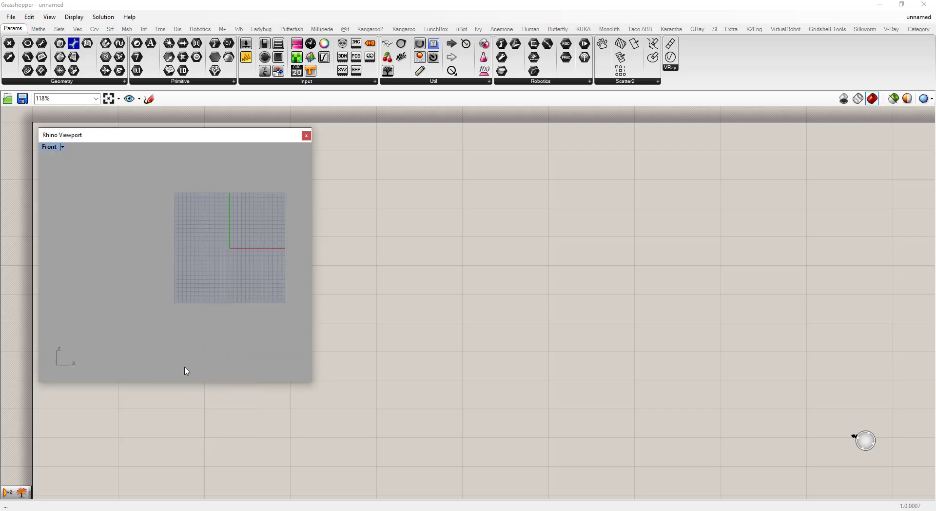
pyautogui.moveTo(216, 141); pyautogui.dragTo(203, 171)
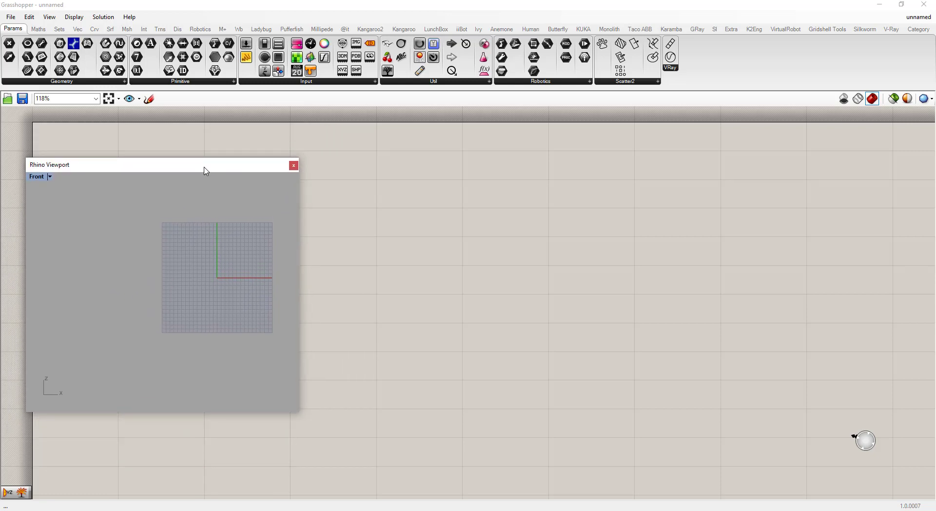
pyautogui.moveTo(204, 168); pyautogui.dragTo(823, 140)
# Compare the Kangaroo and Kangaroo2 tabs, ending on Kangaroo with its Forces, Mesh and Utility groups.
pyautogui.click(322, 249)
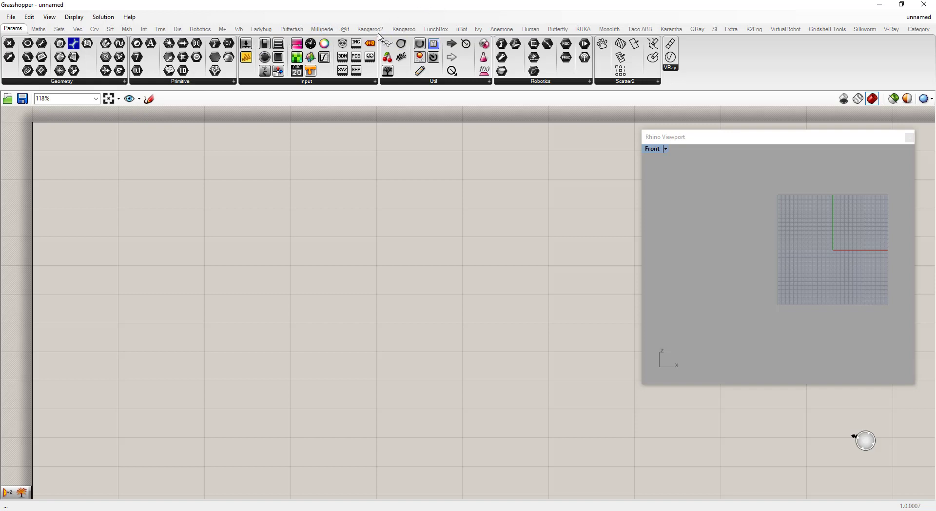
pyautogui.click(413, 33)
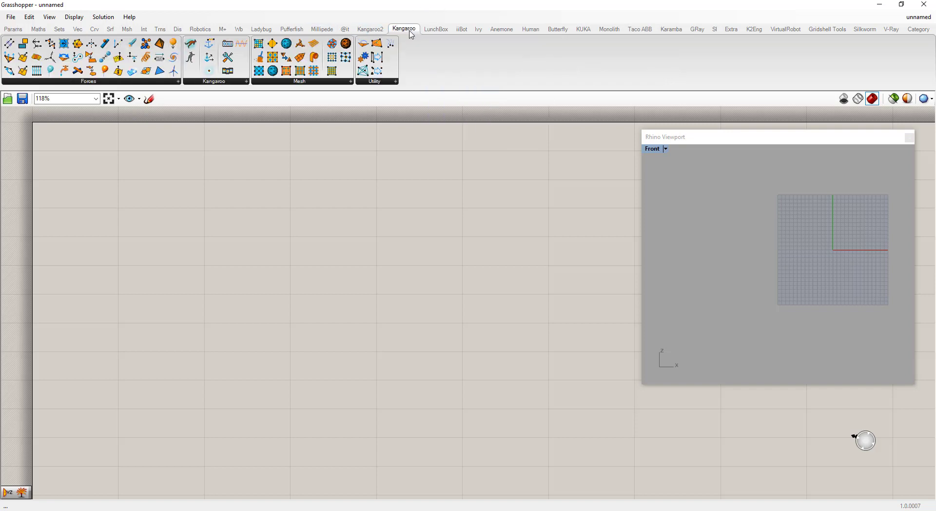
pyautogui.moveTo(379, 33)
pyautogui.click(369, 29)
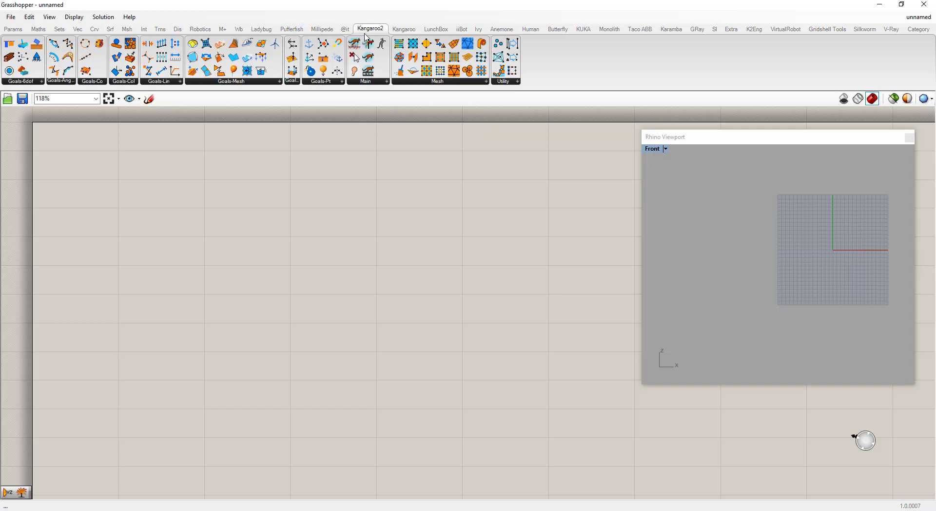
pyautogui.click(409, 29)
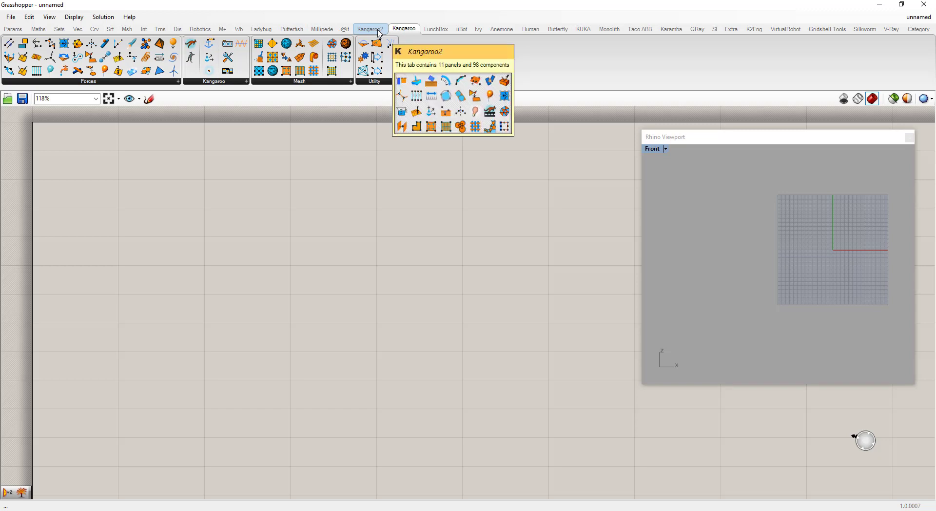
pyautogui.moveTo(380, 33)
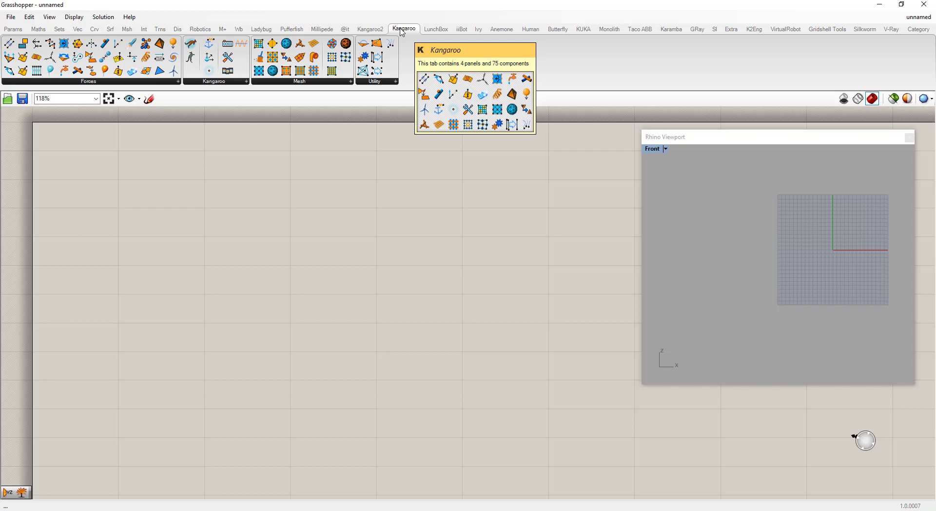
pyautogui.click(380, 31)
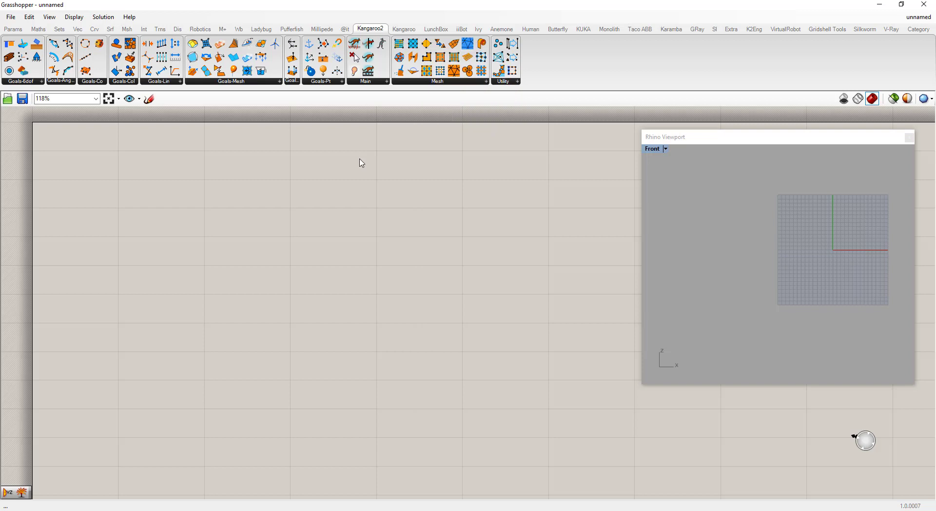
pyautogui.click(394, 29)
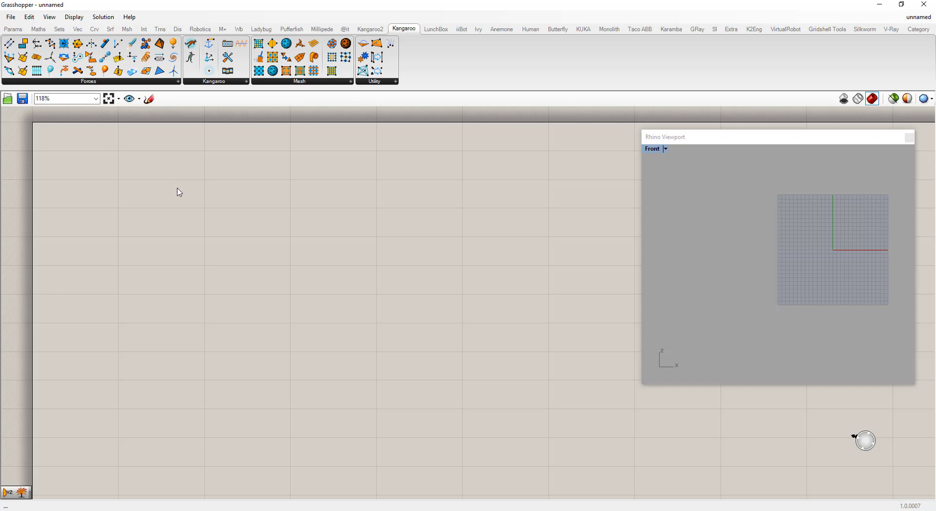
# Add a Populate 2D component via 'pop' search and place it lower left.
pyautogui.doubleClick(154, 213)
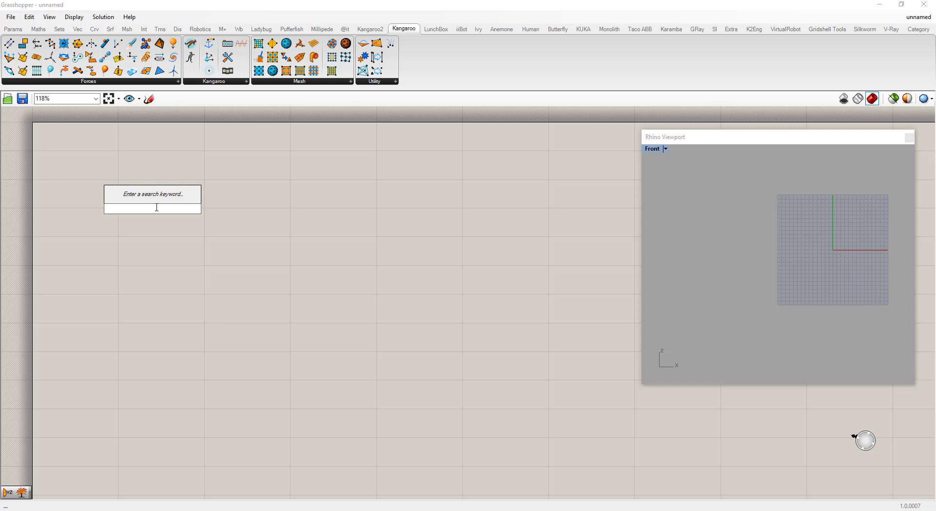
pyautogui.write('pop')
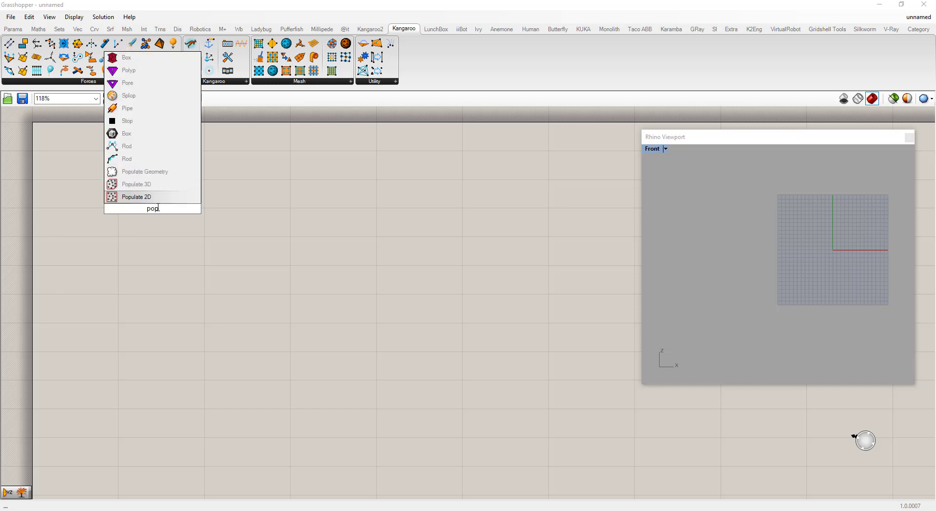
pyautogui.click(153, 197)
pyautogui.moveTo(134, 224); pyautogui.dragTo(108, 229)
pyautogui.scroll(3, 866, 242)
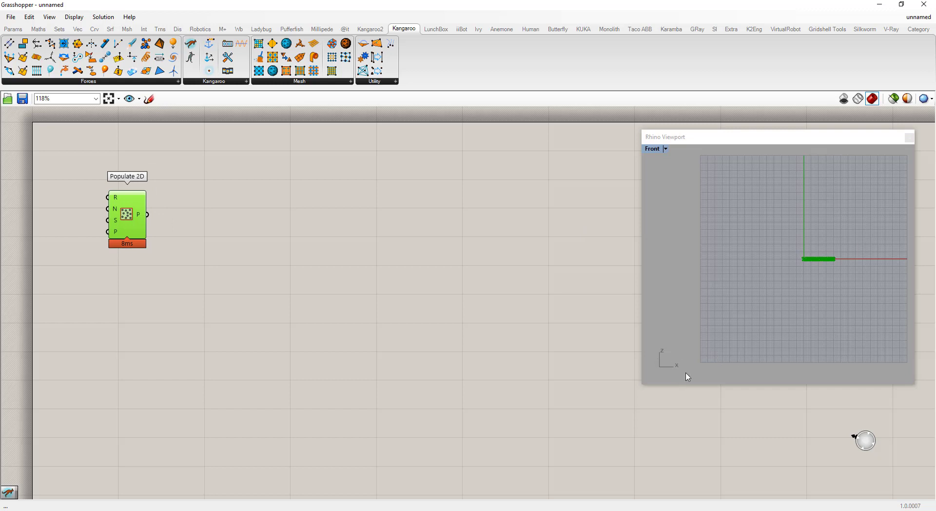
# Set Populate 2D's R input to a rectangle drawn by two corners in the Rhino preview.
pyautogui.rightClick(114, 198)
pyautogui.click(149, 293)
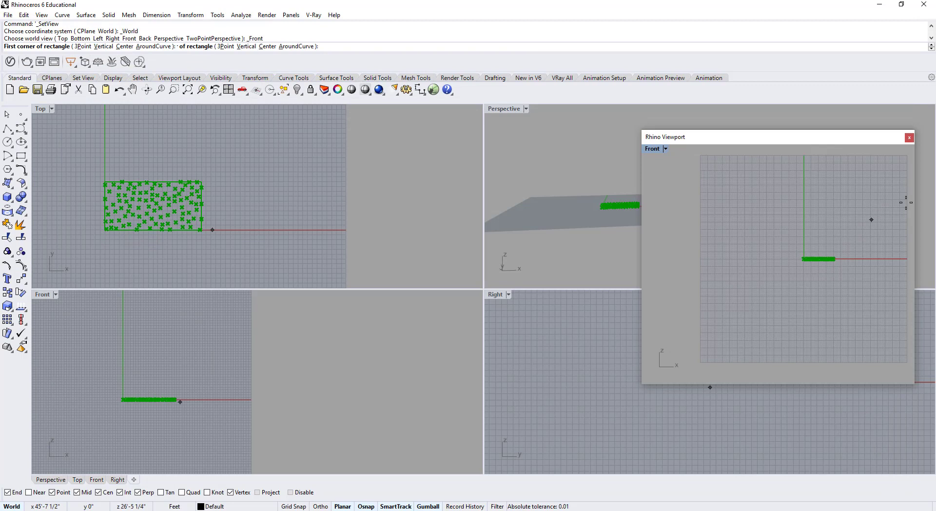
pyautogui.click(817, 203)
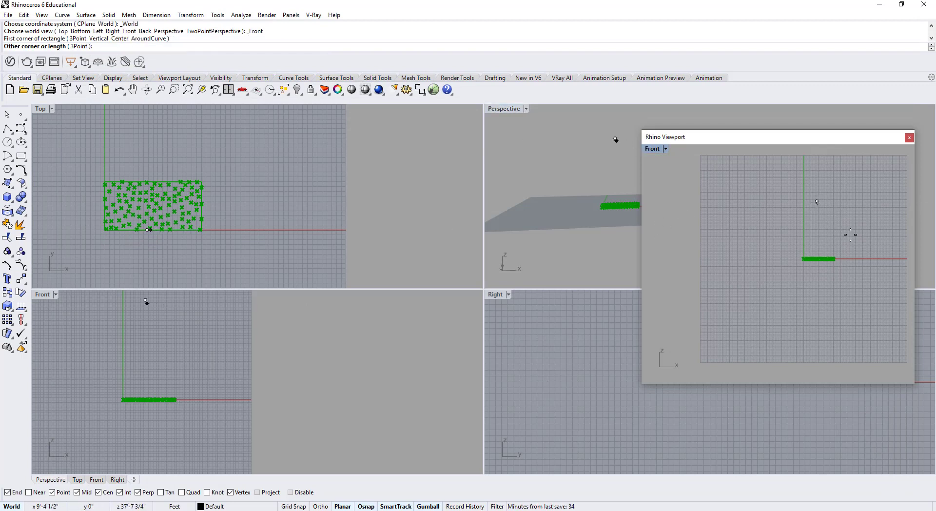
pyautogui.click(871, 241)
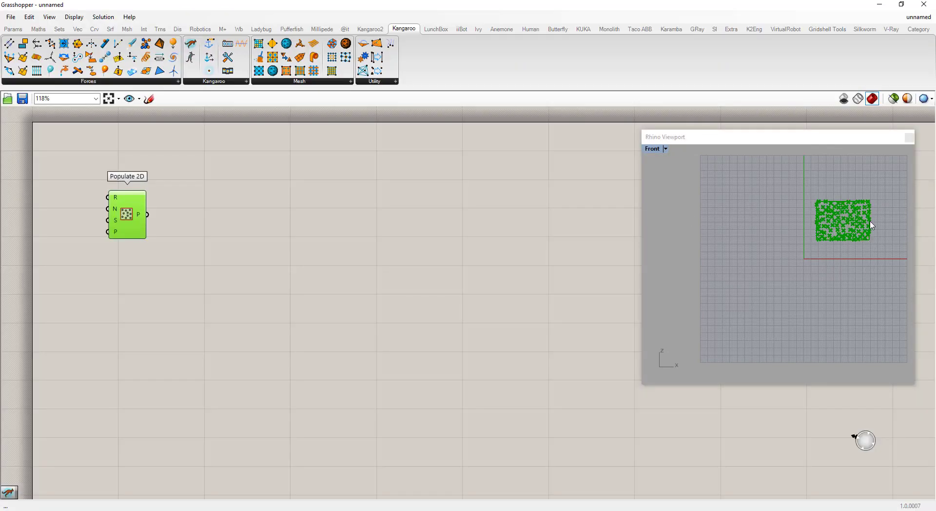
# Deselect Populate 2D so its points preview in red, and adjust the canvas zoom.
pyautogui.scroll(4, 870, 227)
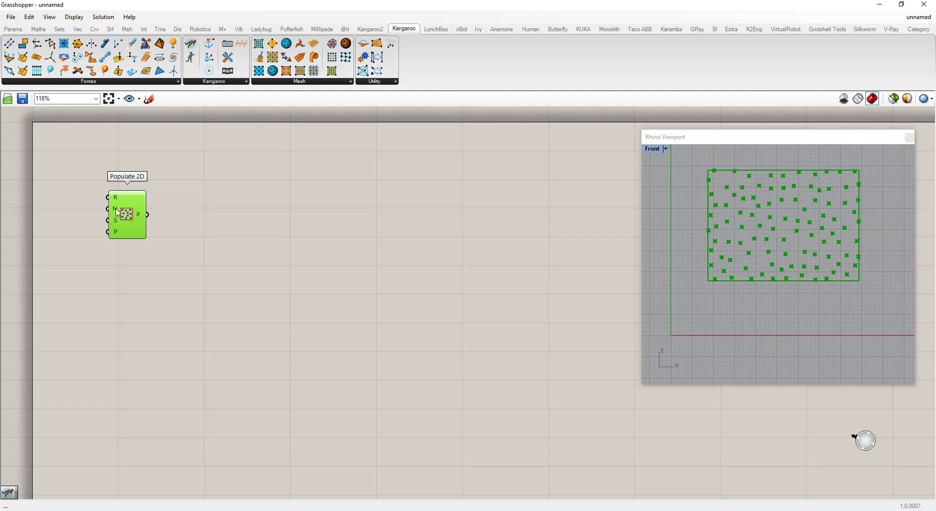
pyautogui.click(127, 278)
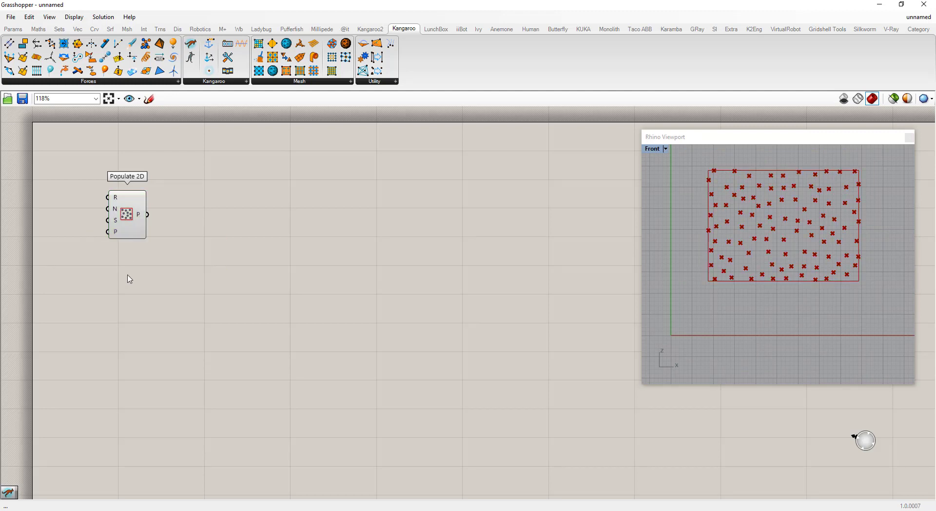
pyautogui.scroll(-3, 205, 222)
pyautogui.scroll(1, 158, 224)
pyautogui.scroll(2, 158, 225)
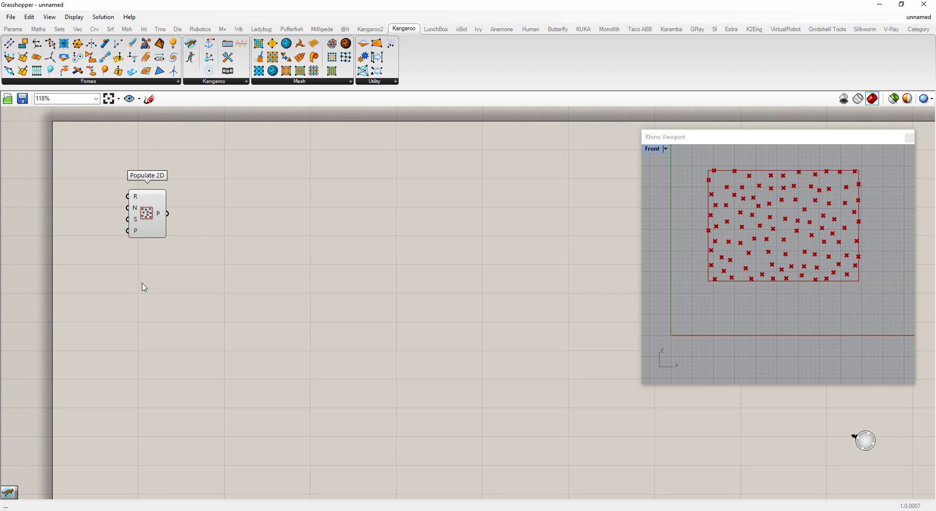
# Add a Circle component centred on the Populate 2D points.
pyautogui.doubleClick(143, 284)
pyautogui.write('circle')
pyautogui.click(128, 259)
pyautogui.moveTo(164, 214); pyautogui.dragTo(123, 277)
pyautogui.moveTo(140, 289); pyautogui.dragTo(249, 233)
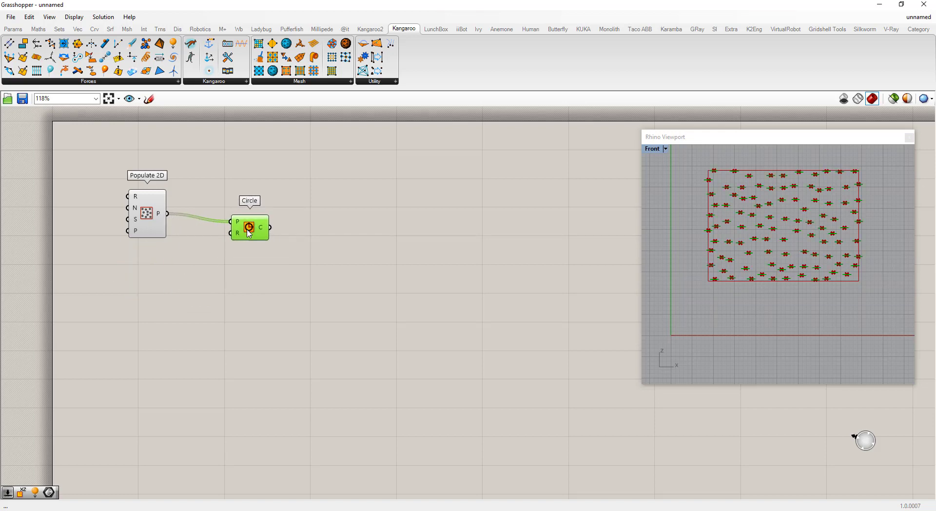
# Add a number slider named Radius at 0.5 and wire it to the Circle radius.
pyautogui.doubleClick(189, 276)
pyautogui.write('slider')
pyautogui.press('Return')
pyautogui.moveTo(233, 276); pyautogui.dragTo(230, 233)
pyautogui.moveTo(195, 274); pyautogui.dragTo(173, 262)
pyautogui.scroll(5, 750, 231)
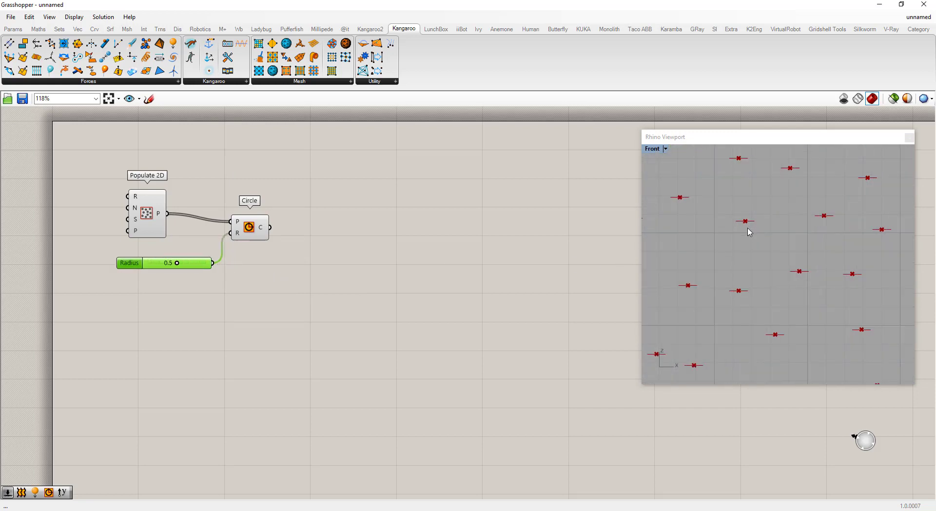
pyautogui.scroll(-3, 749, 232)
pyautogui.scroll(-2, 279, 330)
pyautogui.click(314, 260)
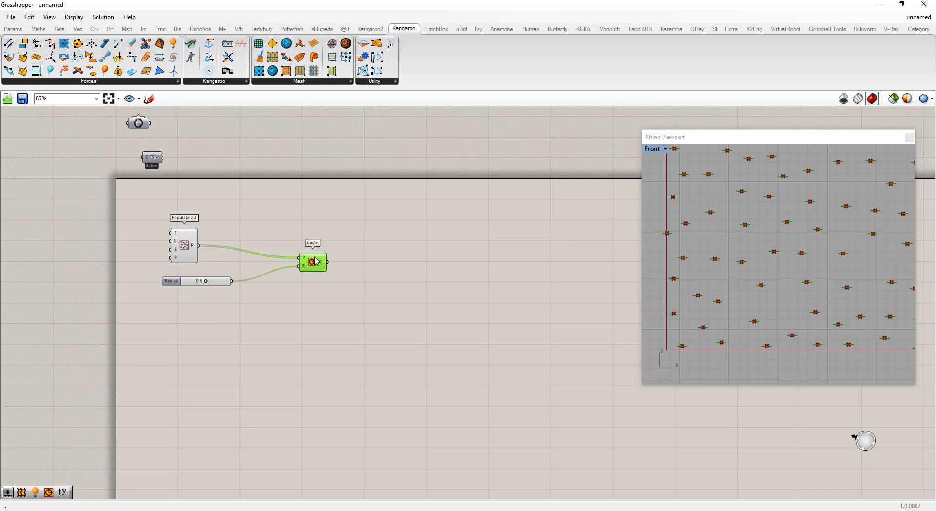
# Insert an XZ Plane between Populate 2D and Circle so circles face the Front view.
pyautogui.doubleClick(272, 231)
pyautogui.write('xz')
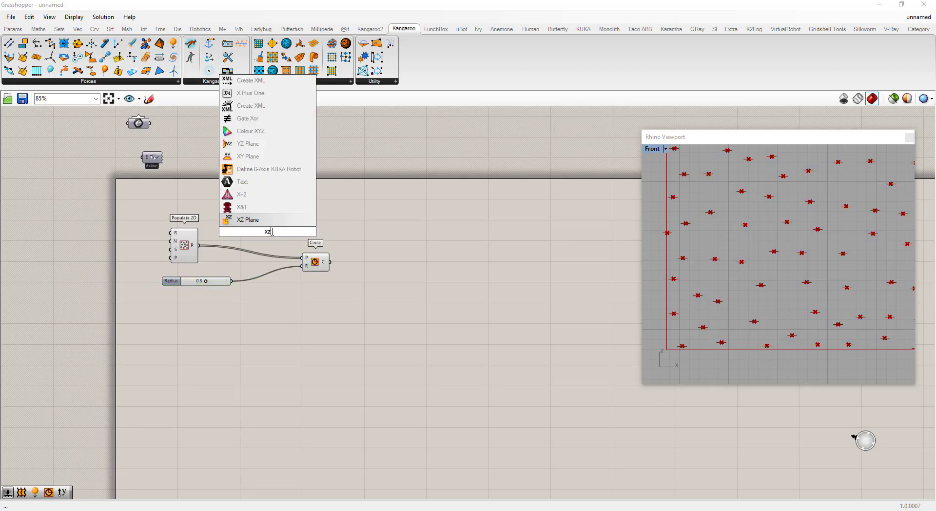
pyautogui.click(247, 220)
pyautogui.moveTo(198, 245); pyautogui.dragTo(320, 239)
pyautogui.moveTo(221, 283); pyautogui.dragTo(285, 253)
# Turn off the XZ Plane and Populate 2D previews.
pyautogui.rightClick(270, 233)
pyautogui.click(298, 253)
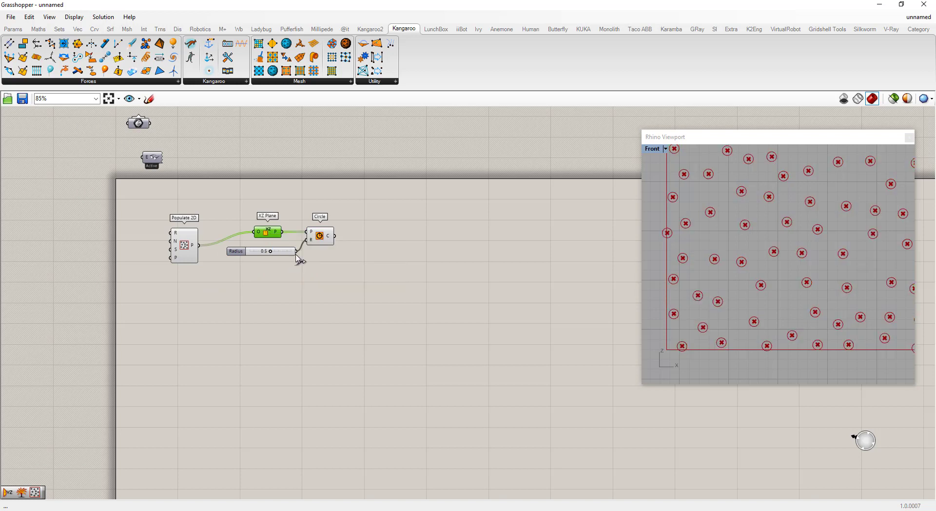
pyautogui.rightClick(268, 233)
pyautogui.click(204, 241)
pyautogui.rightClick(186, 242)
pyautogui.click(227, 263)
pyautogui.scroll(-5, 683, 305)
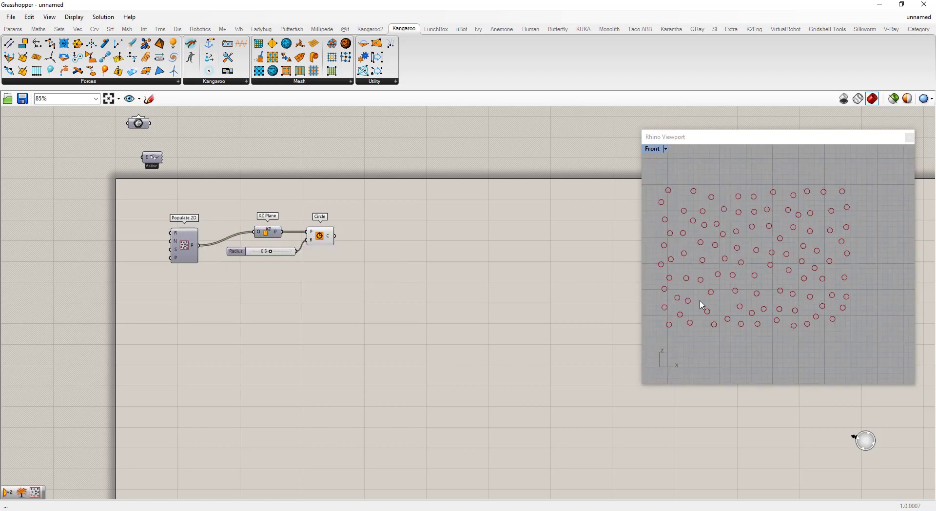
pyautogui.scroll(2, 748, 323)
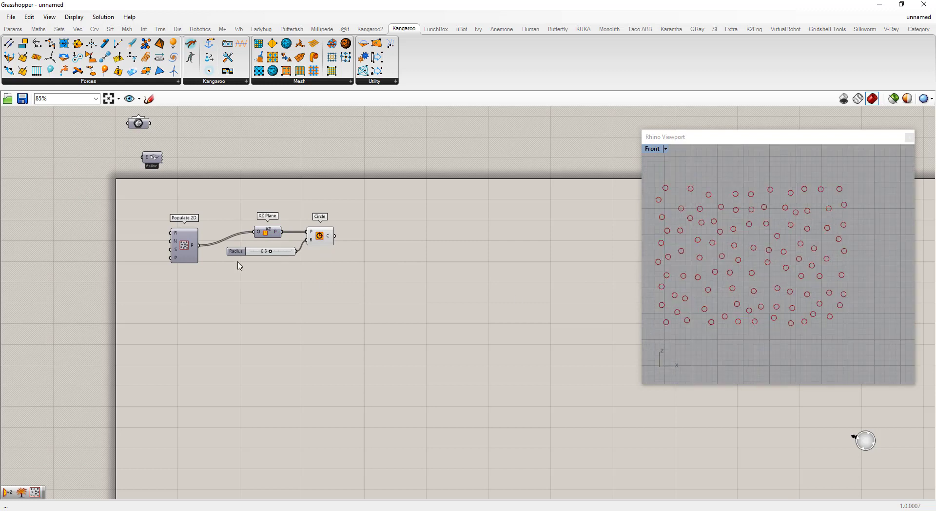
pyautogui.moveTo(341, 267); pyautogui.dragTo(517, 249)
pyautogui.click(334, 344)
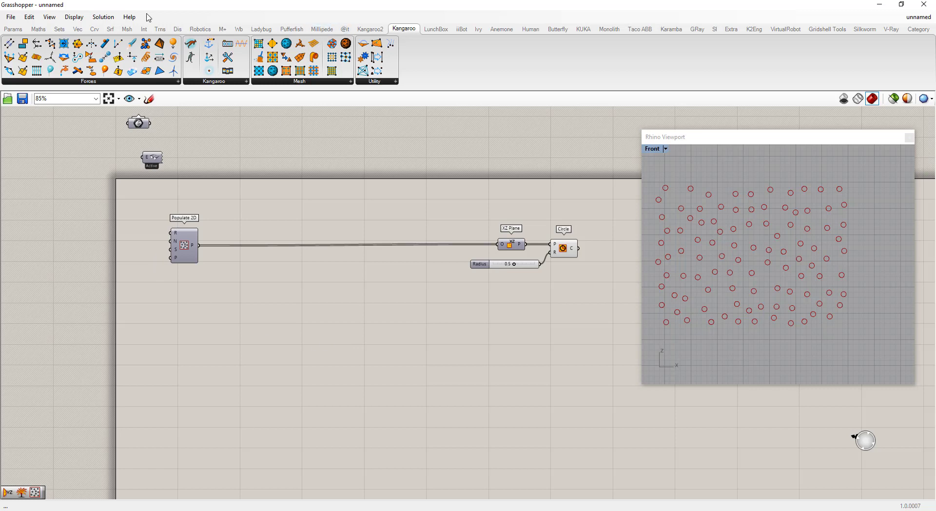
pyautogui.click(173, 82)
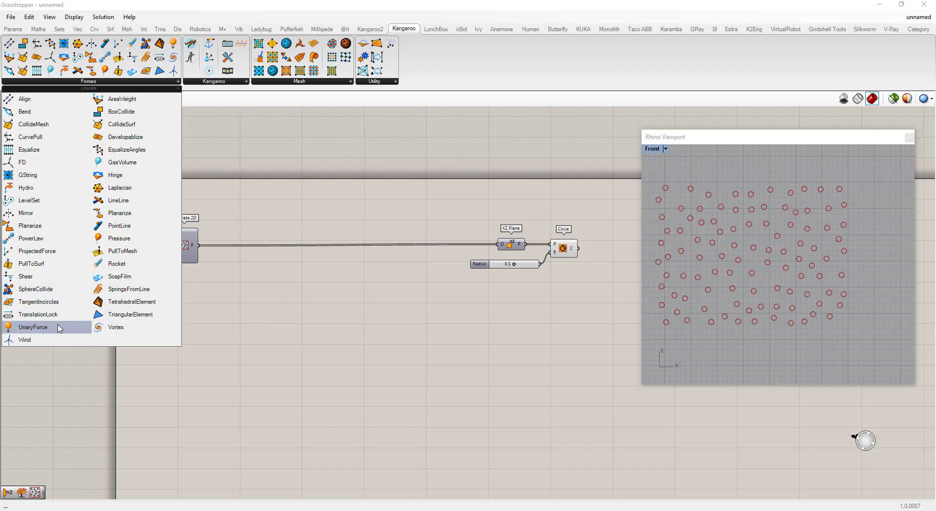
# Add a Kangaroo SphereCollide component using the Populate 2D points as centres.
pyautogui.click(38, 289)
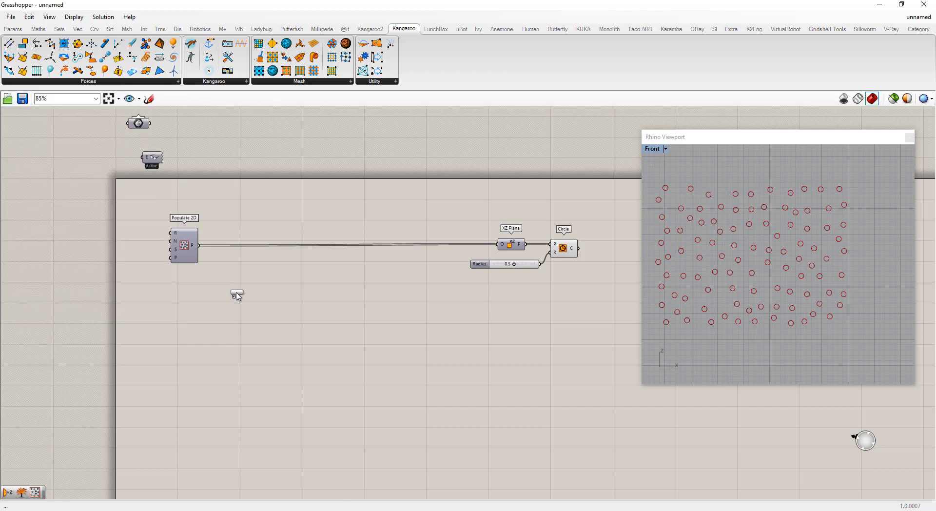
pyautogui.click(286, 292)
pyautogui.moveTo(293, 298); pyautogui.dragTo(266, 282)
pyautogui.click(213, 319)
pyautogui.moveTo(200, 247); pyautogui.dragTo(261, 270)
pyautogui.moveTo(262, 271)
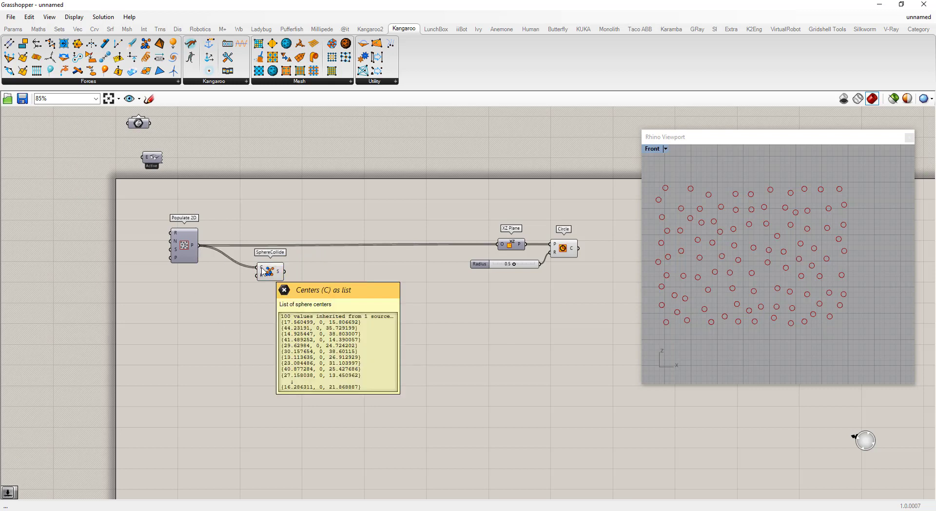
# Wire the 0.5 Radius slider into SphereCollide's R input and tidy the layout.
pyautogui.doubleClick(194, 303)
pyautogui.moveTo(482, 267); pyautogui.dragTo(169, 288)
pyautogui.moveTo(227, 285); pyautogui.dragTo(283, 278)
pyautogui.click(260, 316)
pyautogui.click(285, 314)
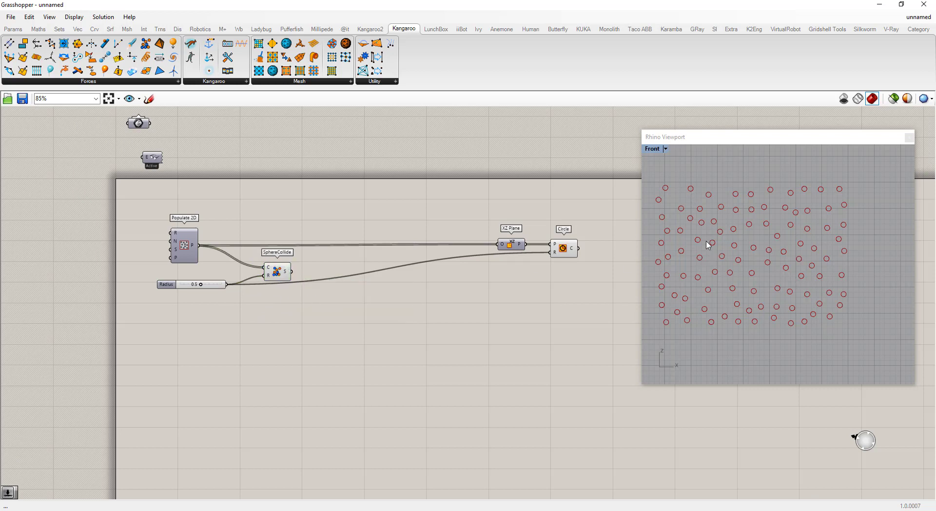
pyautogui.moveTo(282, 282); pyautogui.dragTo(277, 280)
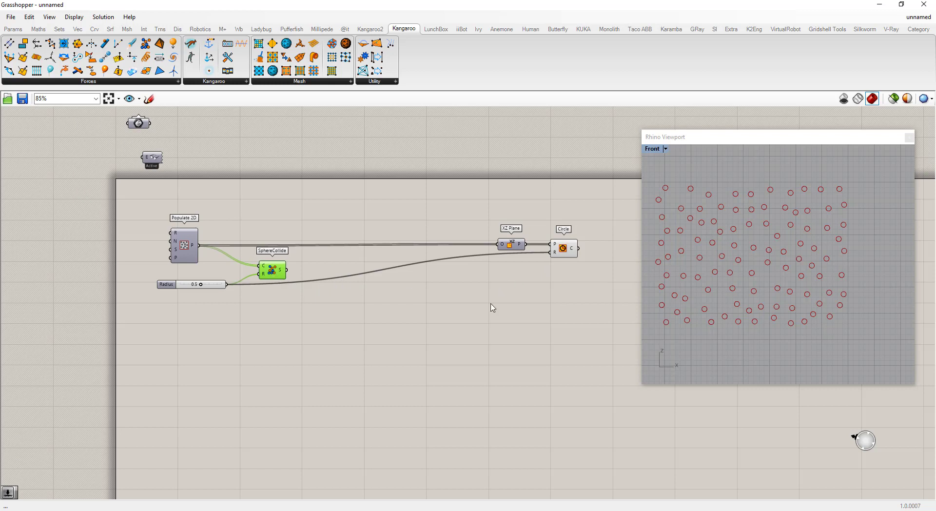
pyautogui.click(300, 328)
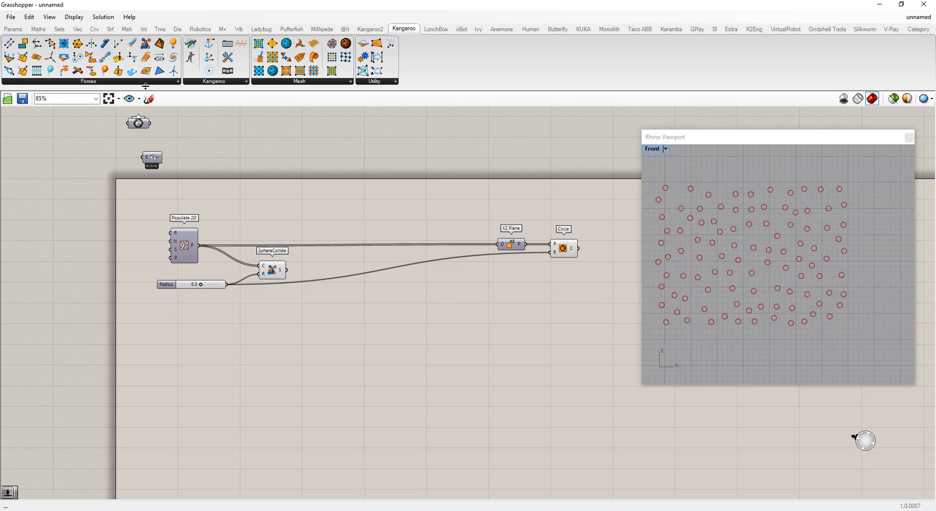
# Add a Kangaroo UnaryForce component applied to the Populate 2D points.
pyautogui.click(173, 82)
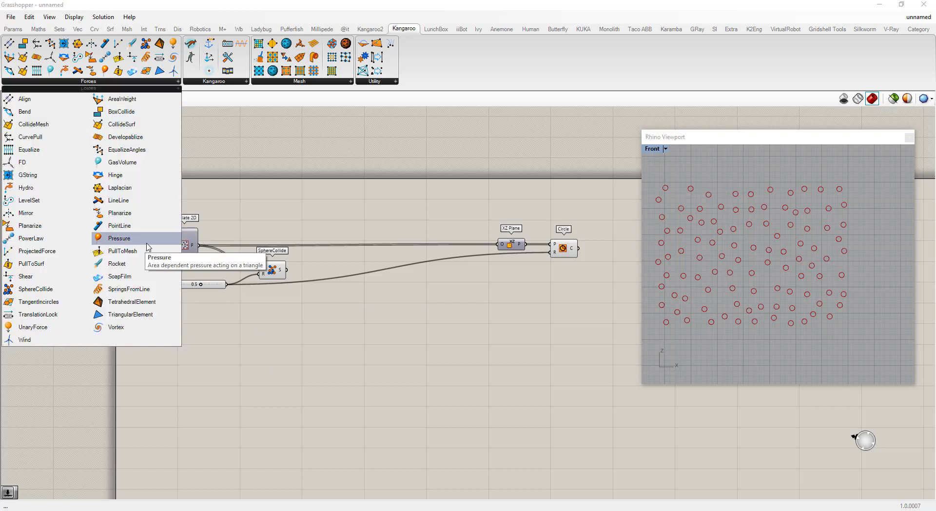
pyautogui.click(31, 329)
pyautogui.click(295, 328)
pyautogui.click(297, 352)
pyautogui.moveTo(305, 337); pyautogui.dragTo(302, 346)
pyautogui.click(199, 342)
pyautogui.moveTo(199, 244); pyautogui.dragTo(273, 334)
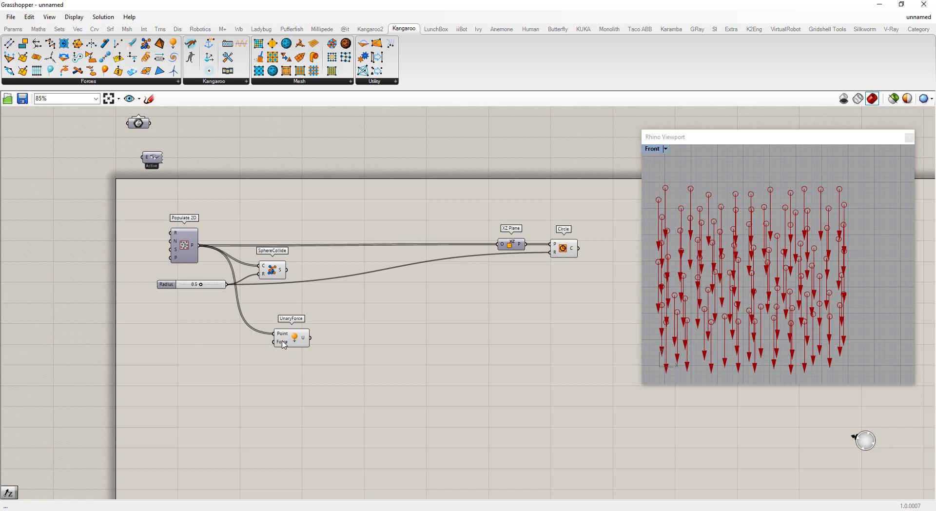
pyautogui.moveTo(283, 345)
pyautogui.moveTo(296, 338); pyautogui.dragTo(278, 327)
pyautogui.click(266, 359)
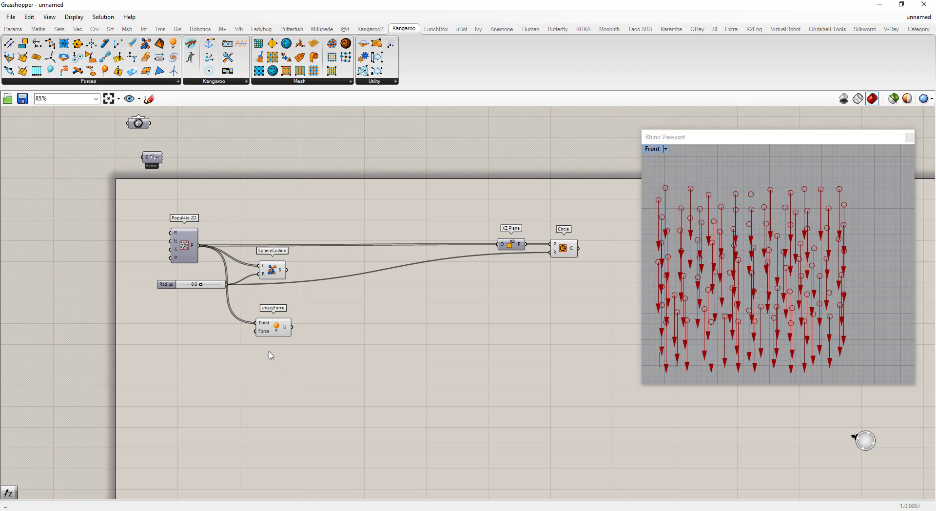
# Select XZ Plane, SphereCollide and UnaryForce in turn to check the downward force arrows.
pyautogui.click(513, 245)
pyautogui.click(484, 305)
pyautogui.click(272, 271)
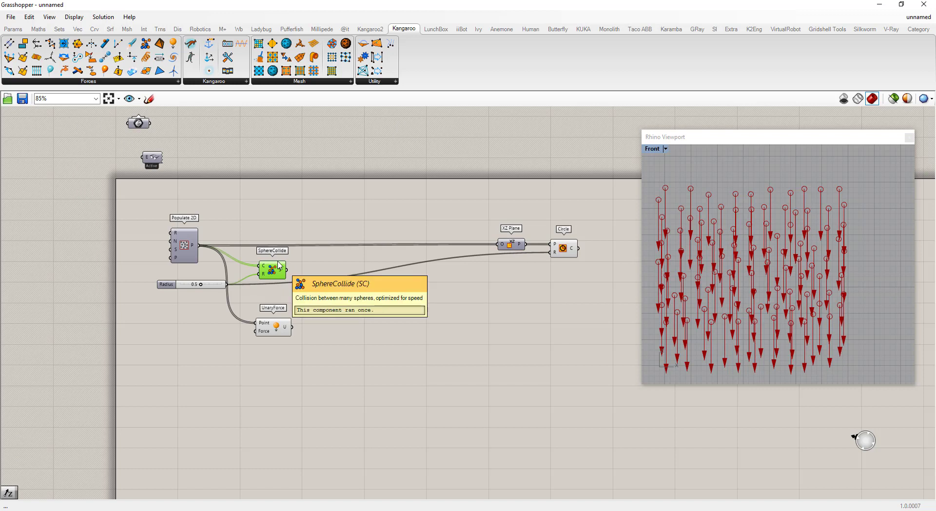
pyautogui.click(276, 334)
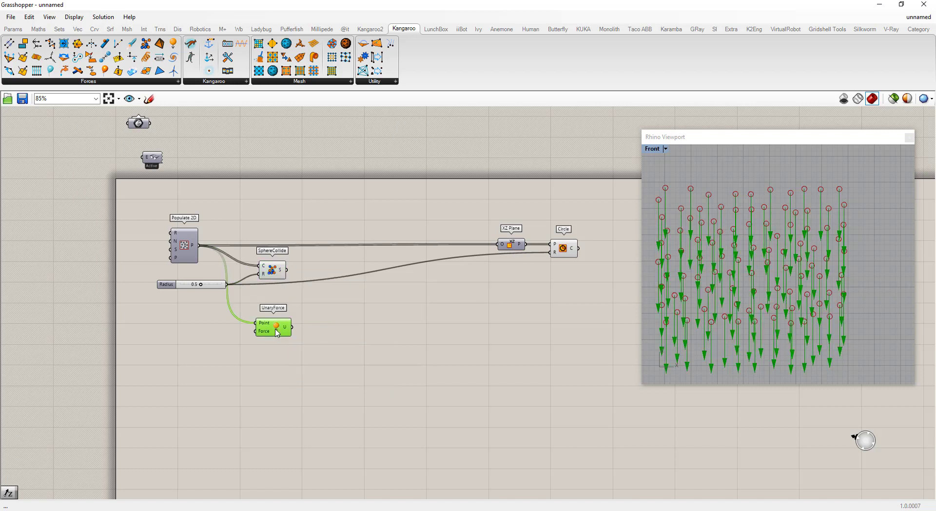
pyautogui.click(273, 375)
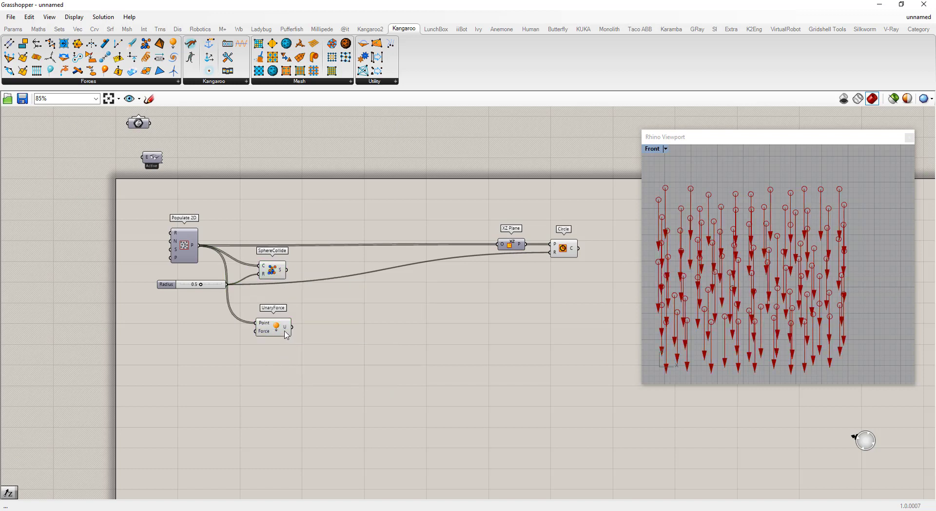
pyautogui.moveTo(286, 334)
# Add a Kangaroo Settings component from the Kangaroo panel.
pyautogui.click(240, 83)
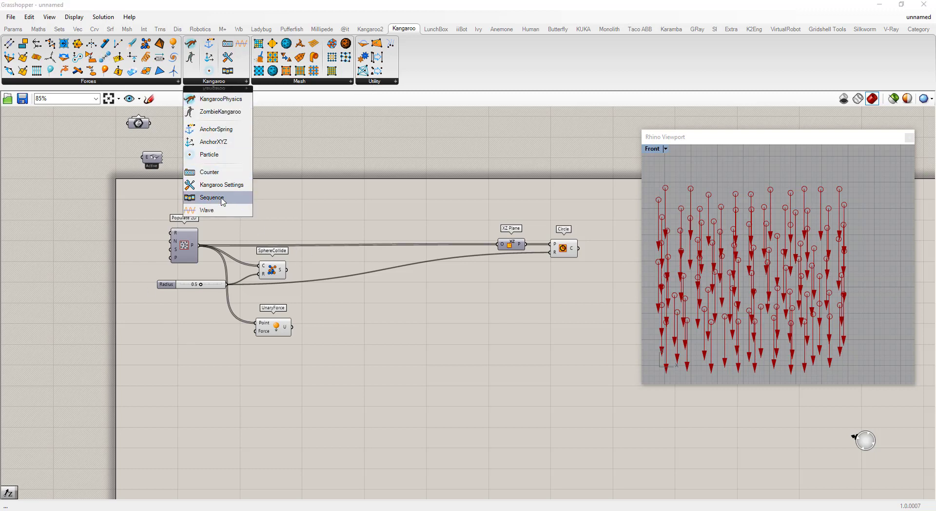
pyautogui.click(233, 187)
pyautogui.click(248, 378)
pyautogui.moveTo(265, 366); pyautogui.dragTo(262, 402)
pyautogui.click(202, 393)
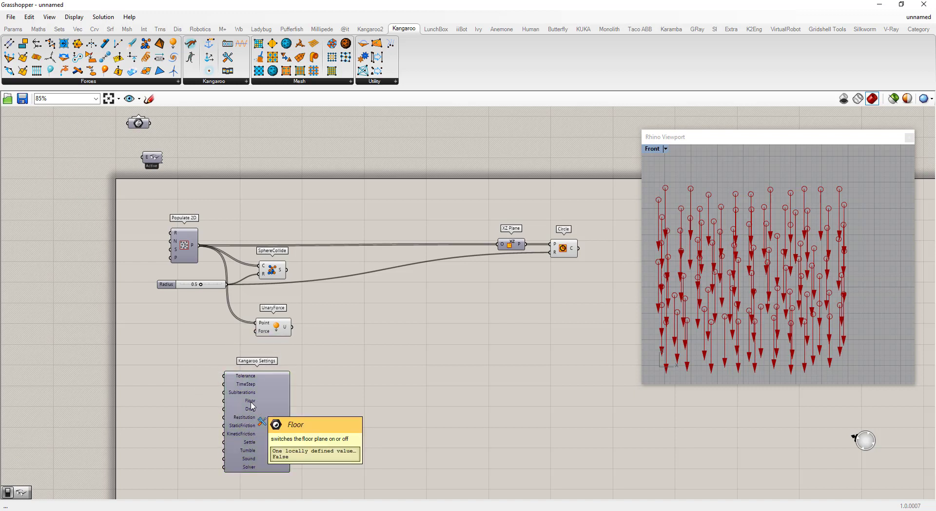
# Connect a Boolean Toggle set to True to the Settings' Floor input.
pyautogui.doubleClick(177, 402)
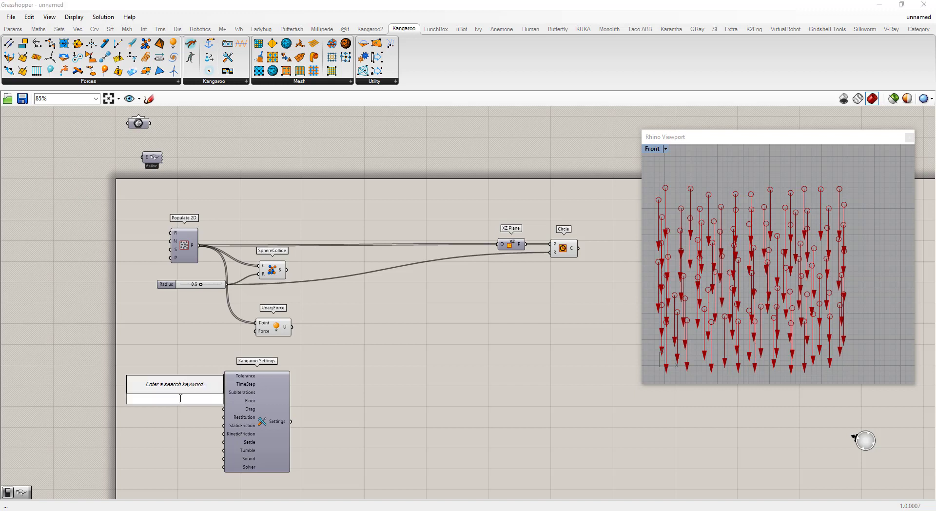
pyautogui.write('bool')
pyautogui.click(182, 389)
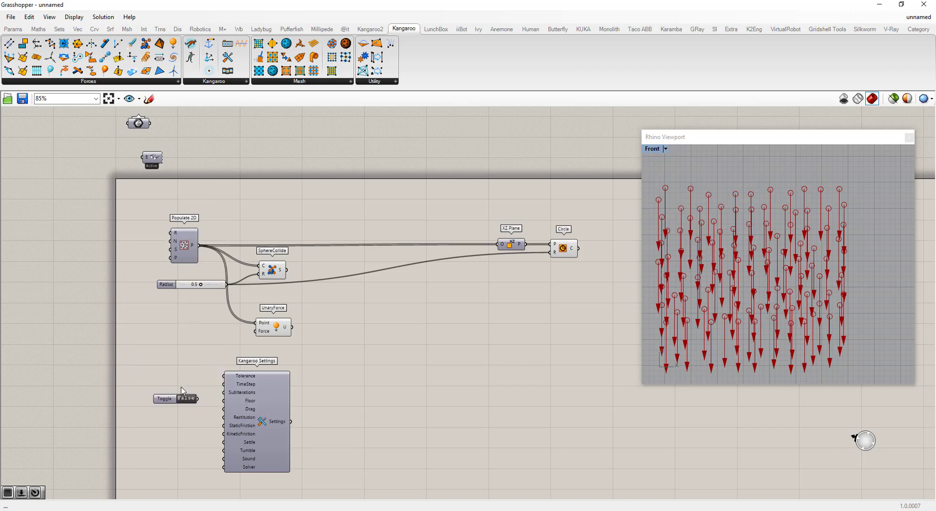
pyautogui.moveTo(198, 399); pyautogui.dragTo(223, 400)
pyautogui.doubleClick(190, 398)
pyautogui.moveTo(166, 400); pyautogui.dragTo(171, 403)
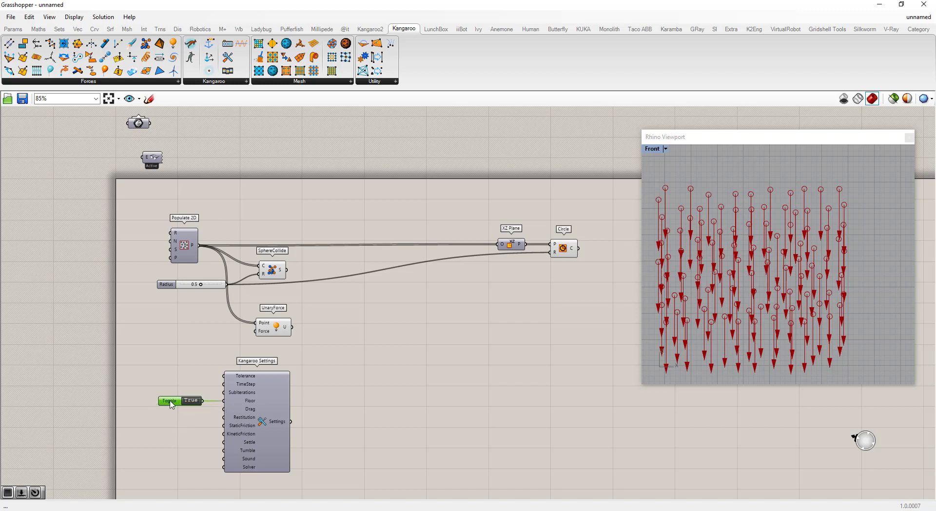
# Confirm the StaticFriction value and set KineticFriction to 10 on Kangaroo Settings.
pyautogui.rightClick(242, 427)
pyautogui.moveTo(293, 434)
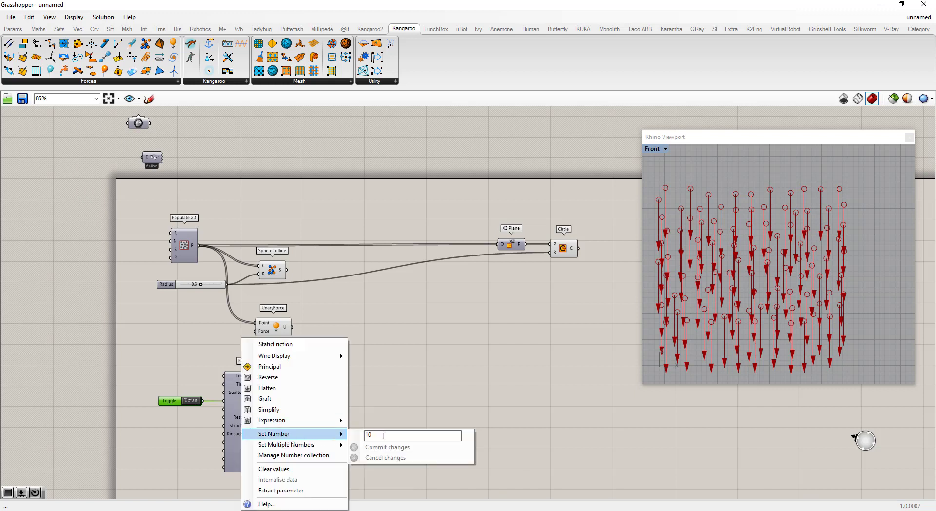
pyautogui.click(370, 447)
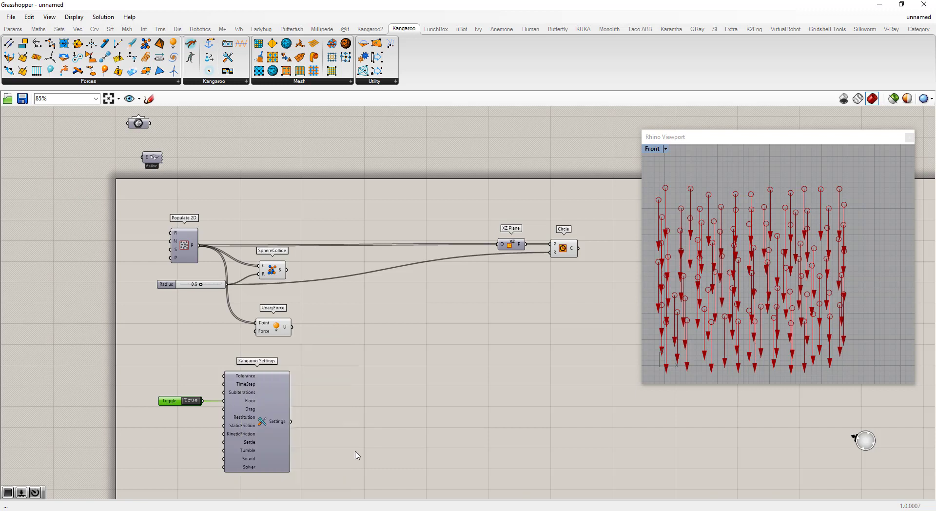
pyautogui.rightClick(245, 435)
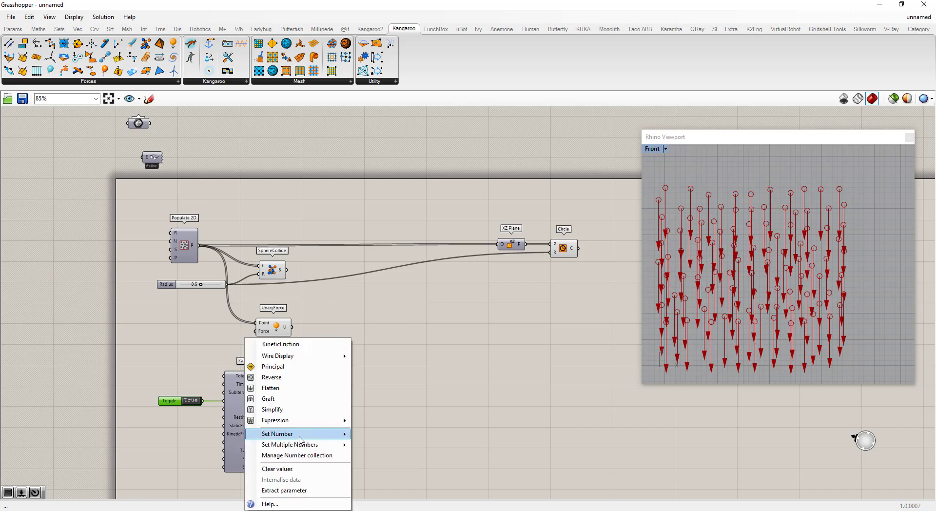
pyautogui.moveTo(339, 439)
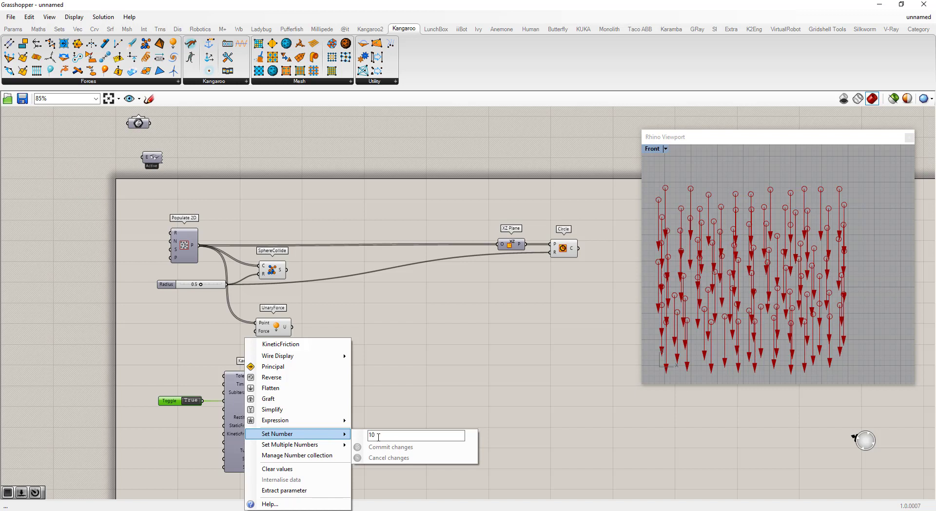
pyautogui.click(379, 447)
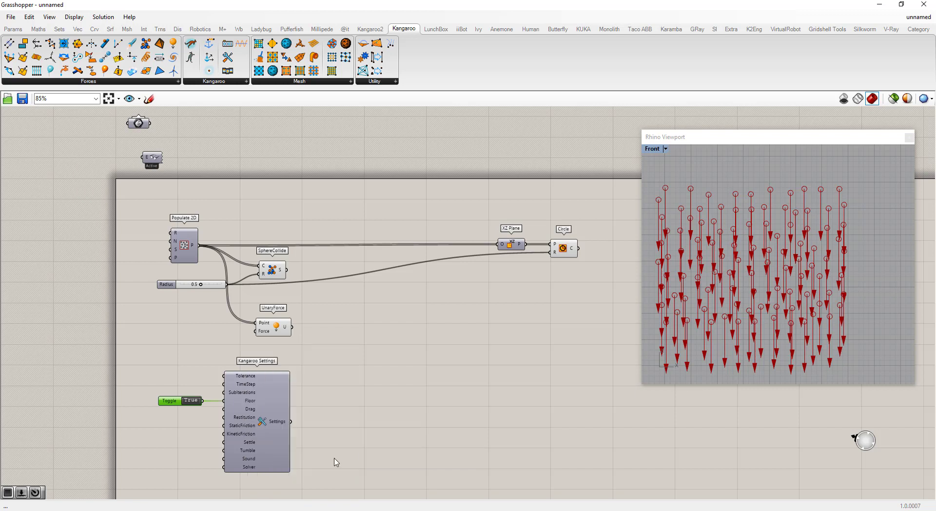
# Set both Settle and Tumble to 0 on Kangaroo Settings.
pyautogui.click(249, 444)
pyautogui.rightClick(250, 443)
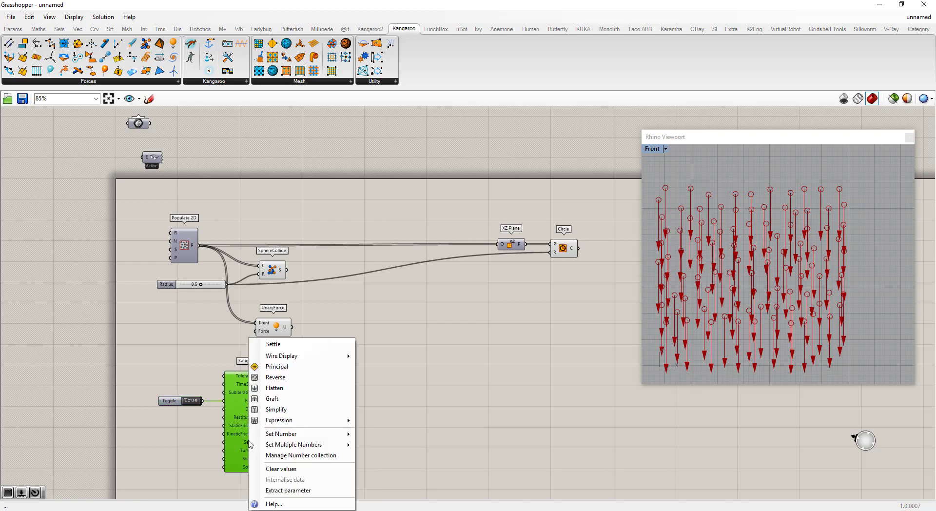
pyautogui.moveTo(299, 441)
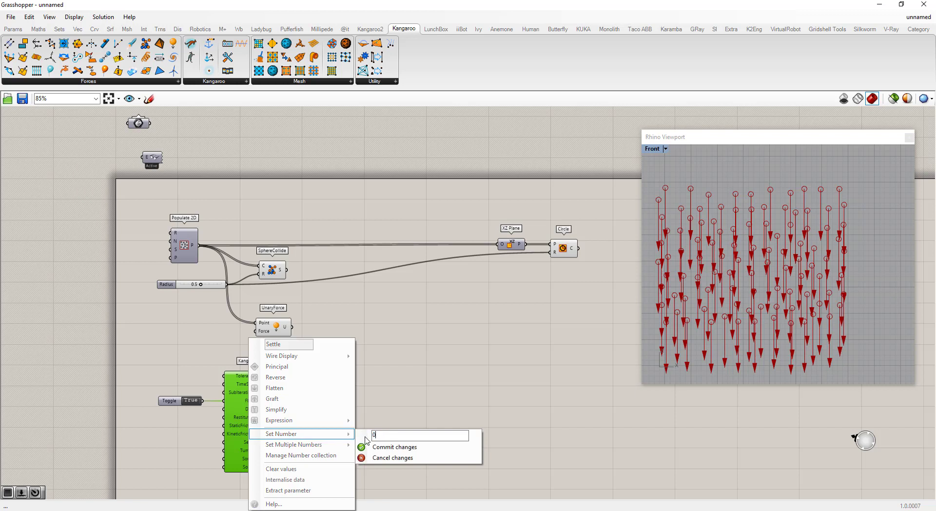
pyautogui.click(384, 447)
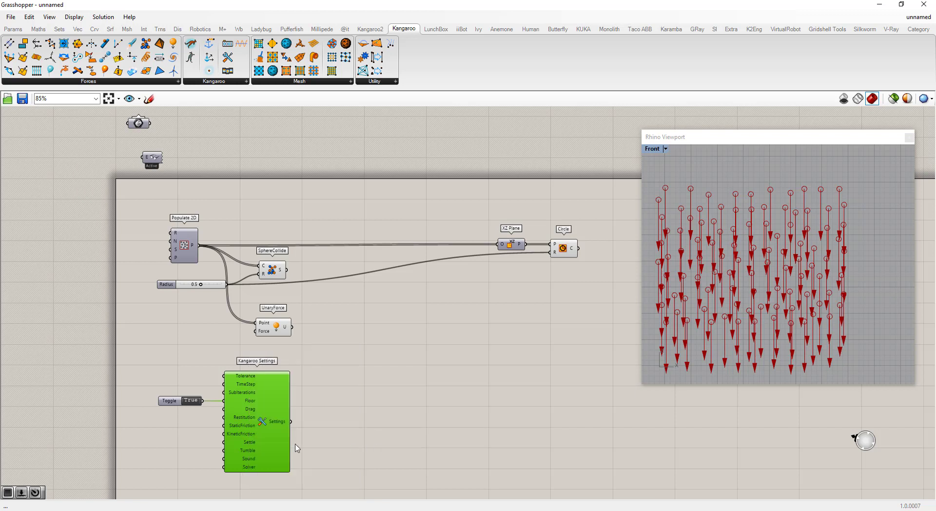
pyautogui.rightClick(252, 452)
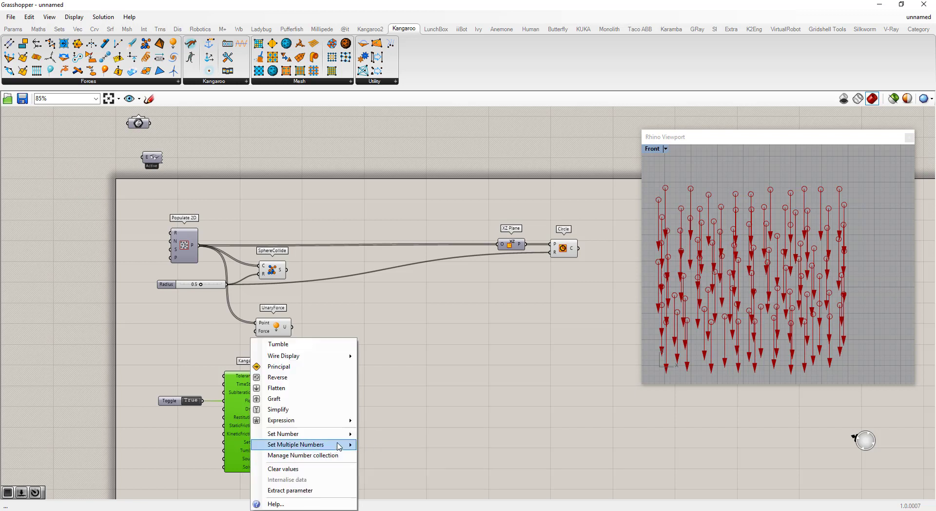
pyautogui.moveTo(344, 435)
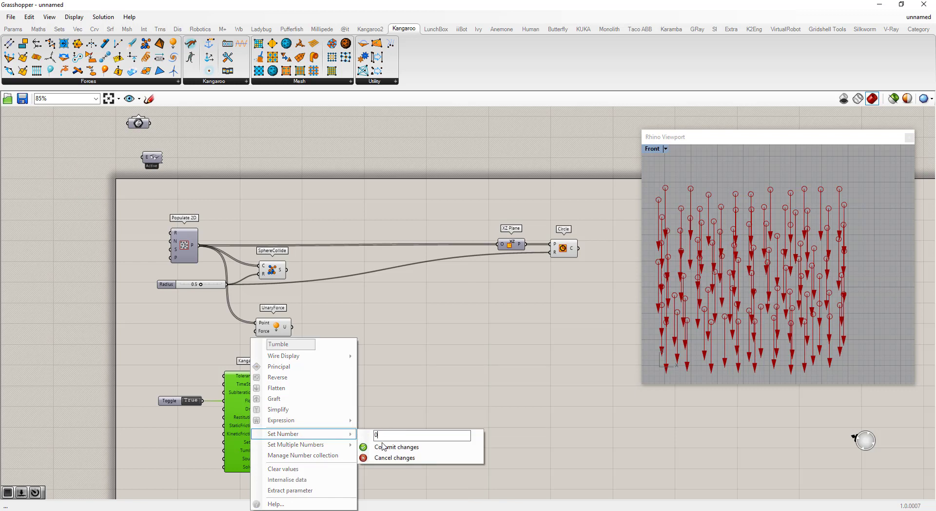
pyautogui.click(384, 447)
pyautogui.click(367, 454)
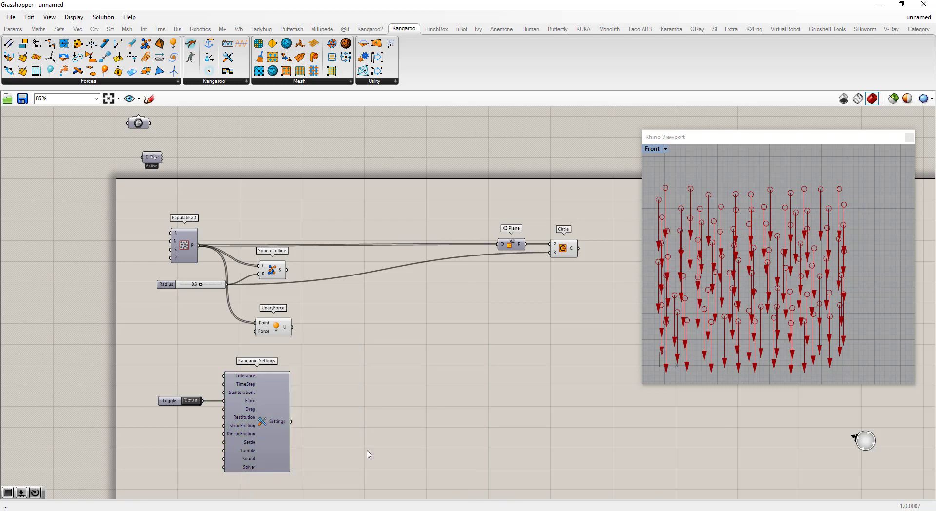
# Set the Kangaroo Settings Tolerance to 0.001 and nudge the component right.
pyautogui.rightClick(248, 378)
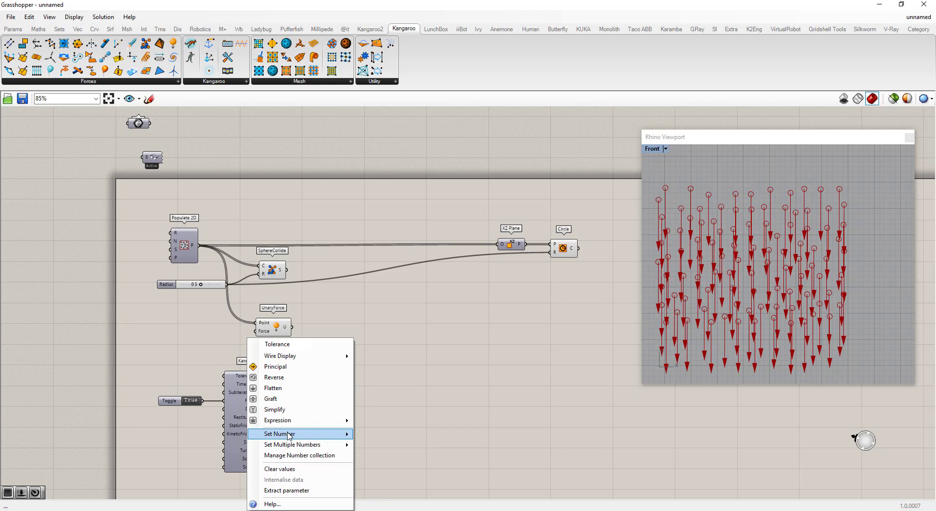
pyautogui.moveTo(314, 435)
pyautogui.click(378, 434)
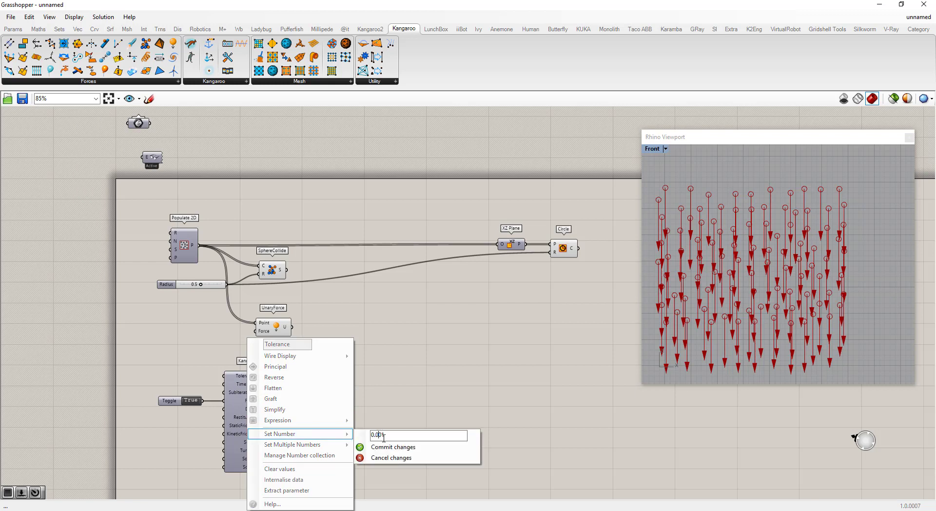
pyautogui.click(392, 447)
pyautogui.moveTo(249, 420); pyautogui.dragTo(251, 419)
pyautogui.click(355, 429)
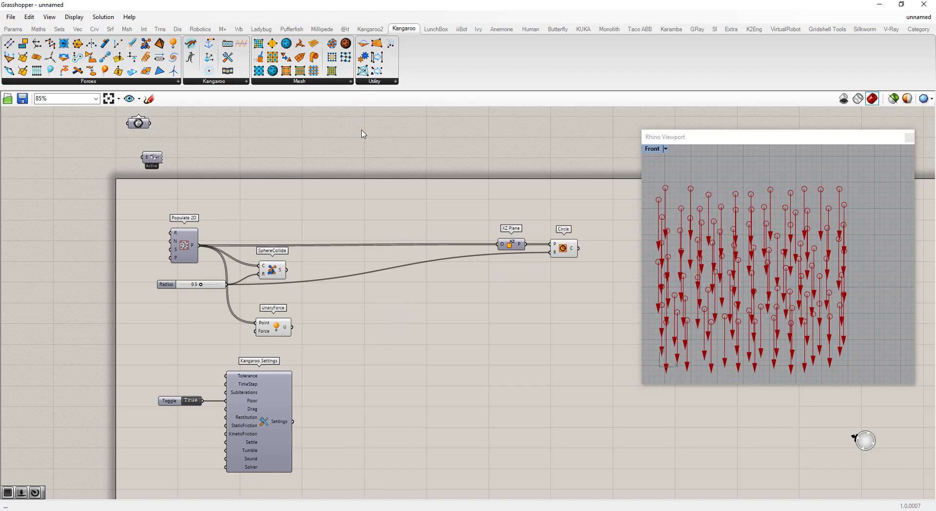
# Place a KangarooPhysics solver from the Kangaroo components list onto the canvas.
pyautogui.click(246, 82)
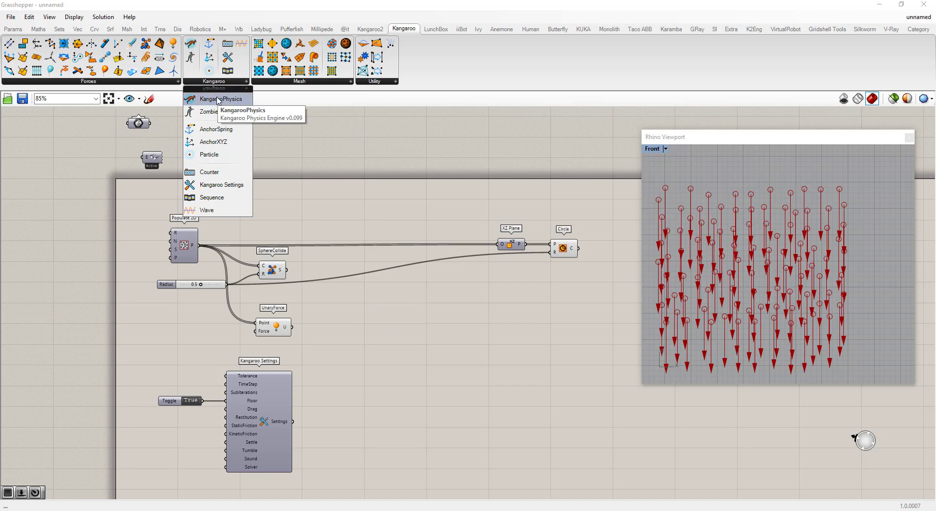
pyautogui.moveTo(218, 101); pyautogui.dragTo(440, 324)
pyautogui.click(420, 371)
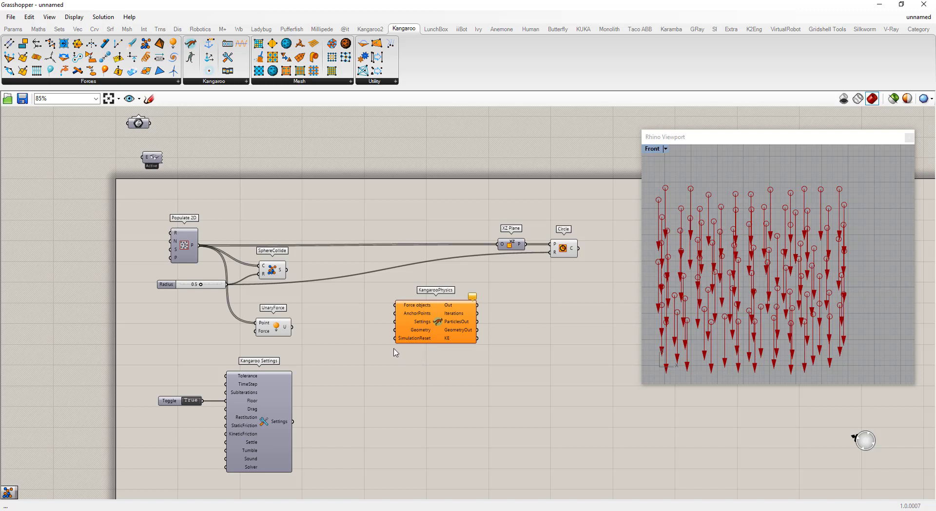
# Wire SphereCollide and UnaryForce into Force objects and Kangaroo Settings into Settings.
pyautogui.moveTo(287, 269); pyautogui.dragTo(395, 305)
pyautogui.keyDown('shift'); pyautogui.moveTo(291, 328); pyautogui.dragTo(395, 305); pyautogui.keyUp('shift')
pyautogui.moveTo(292, 423); pyautogui.dragTo(394, 321)
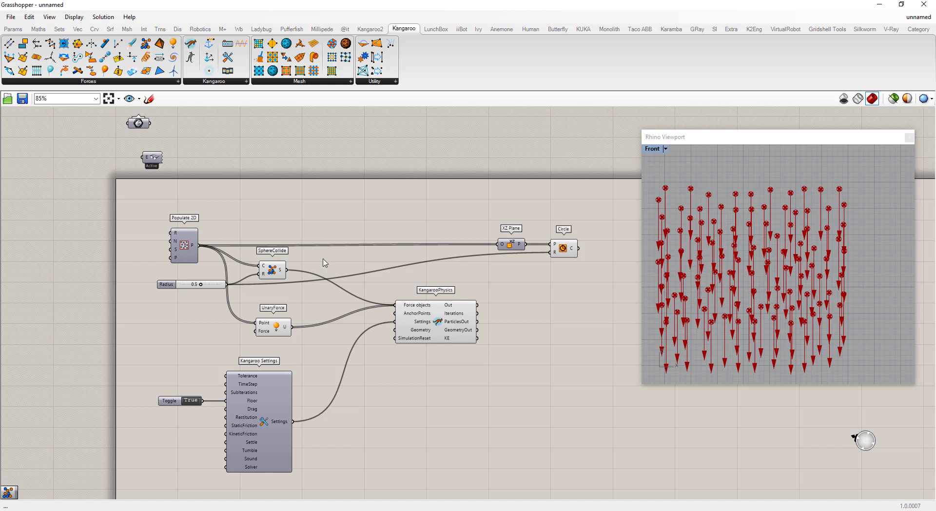
# Add a Boolean Toggle via 'bool' search and wire it to SimulationReset.
pyautogui.doubleClick(356, 401)
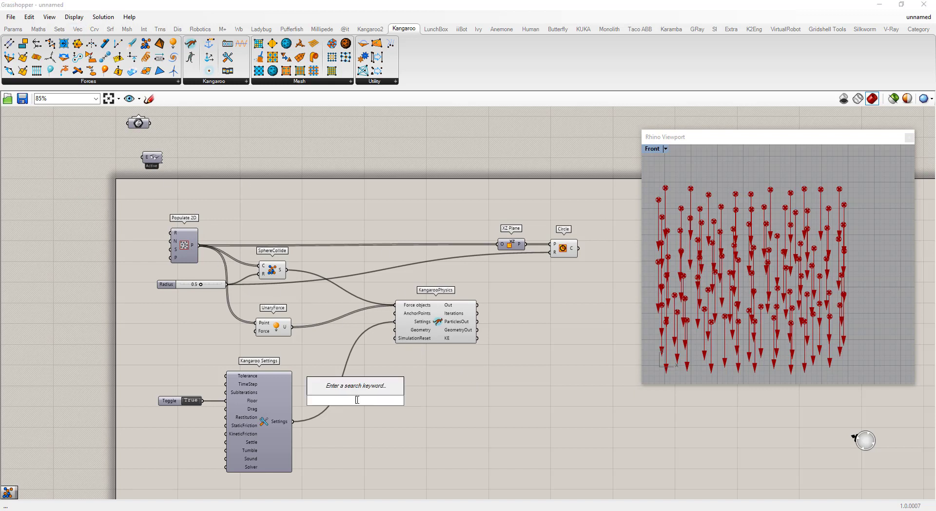
pyautogui.write('bool')
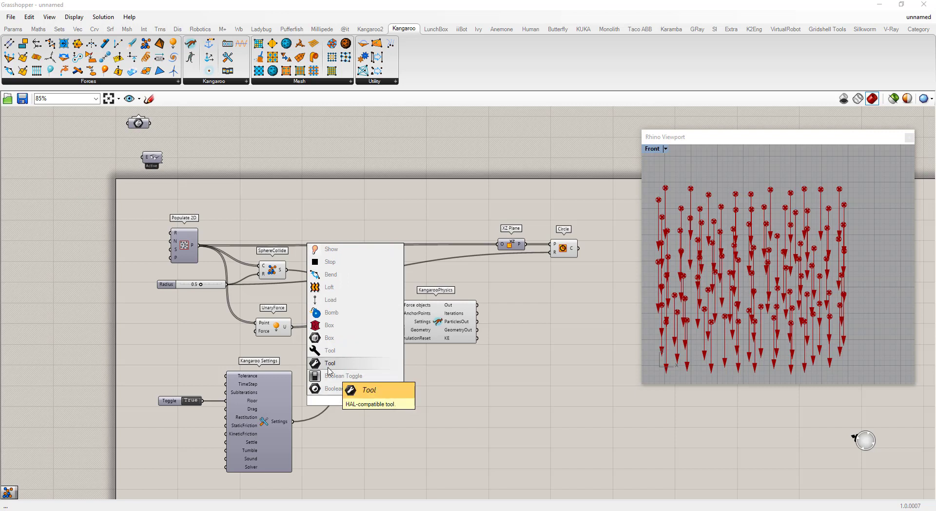
pyautogui.click(331, 375)
pyautogui.moveTo(378, 400); pyautogui.dragTo(395, 339)
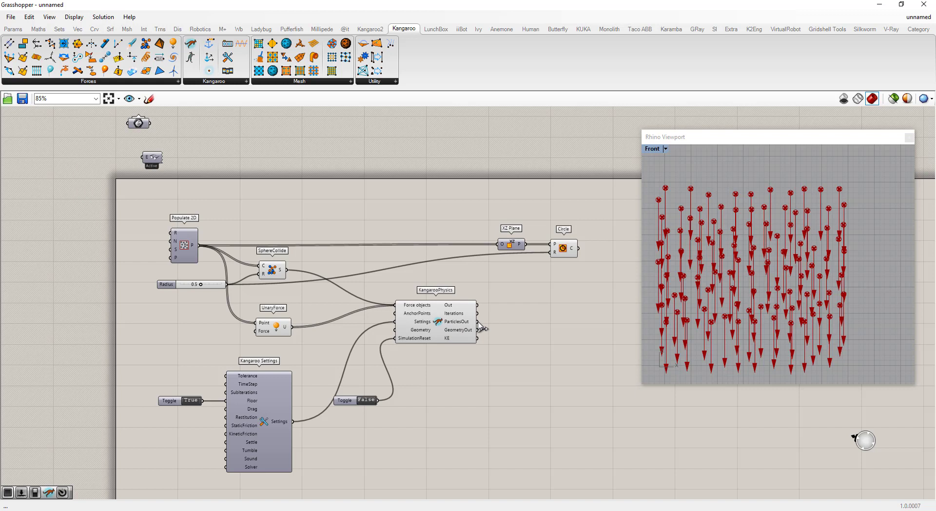
# Drive the XZ Plane origins from ParticlesOut and nudge the Circle component right.
pyautogui.moveTo(478, 323); pyautogui.dragTo(501, 244)
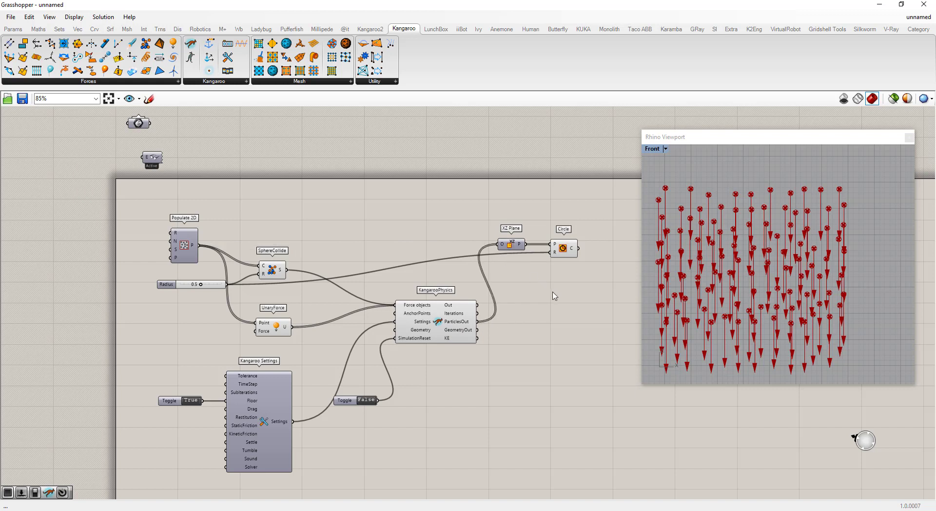
pyautogui.moveTo(565, 249); pyautogui.dragTo(569, 249)
pyautogui.click(307, 288)
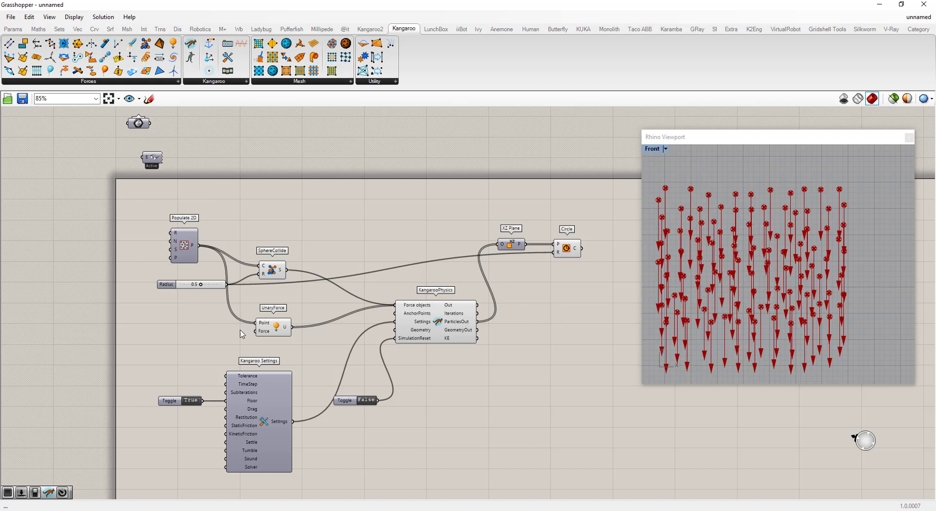
# Turn off Preview on UnaryForce, SphereCollide and KangarooPhysics, leaving only the circles visible.
pyautogui.click(276, 325)
pyautogui.rightClick(277, 325)
pyautogui.click(312, 341)
pyautogui.click(272, 271)
pyautogui.rightClick(271, 269)
pyautogui.click(316, 289)
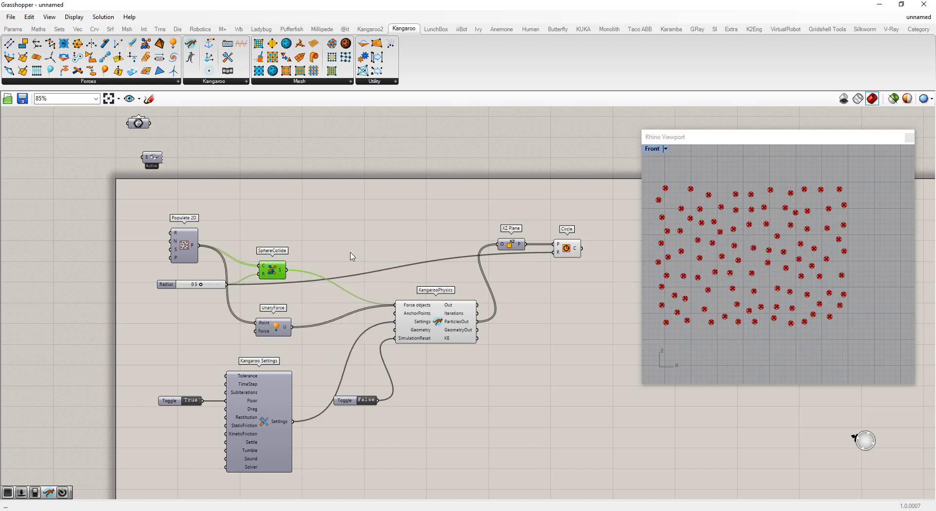
pyautogui.click(437, 323)
pyautogui.rightClick(438, 323)
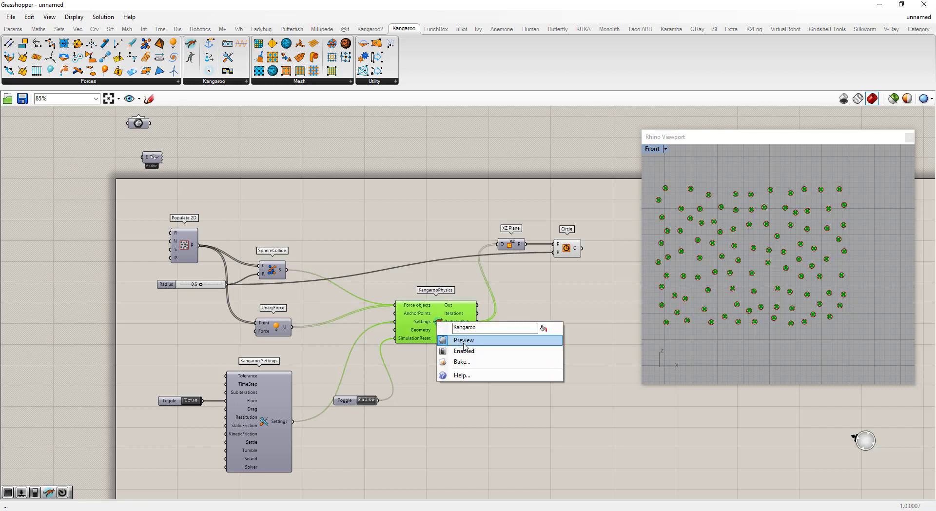
pyautogui.click(461, 340)
pyautogui.click(447, 375)
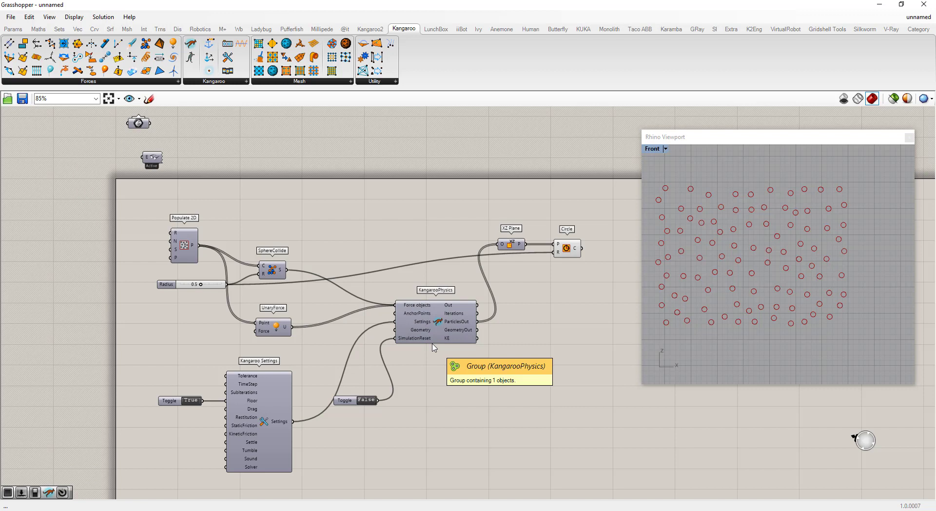
# Add a Timer below KangarooPhysics and connect it to the solver.
pyautogui.doubleClick(437, 363)
pyautogui.write('timer')
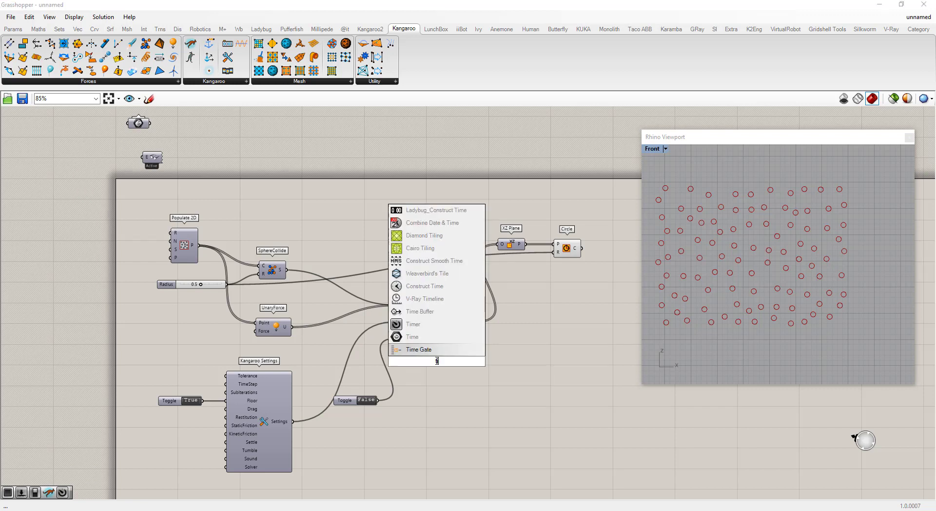
pyautogui.click(416, 351)
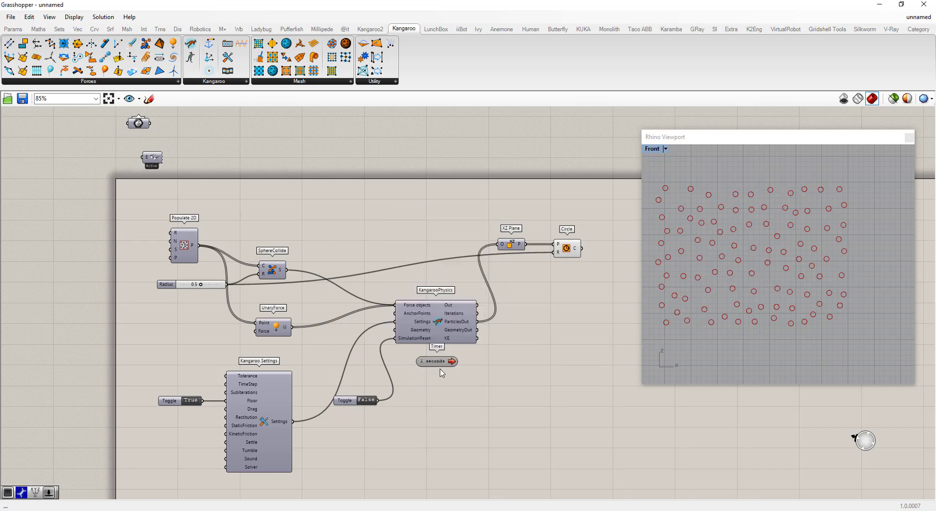
pyautogui.moveTo(428, 365); pyautogui.dragTo(421, 375)
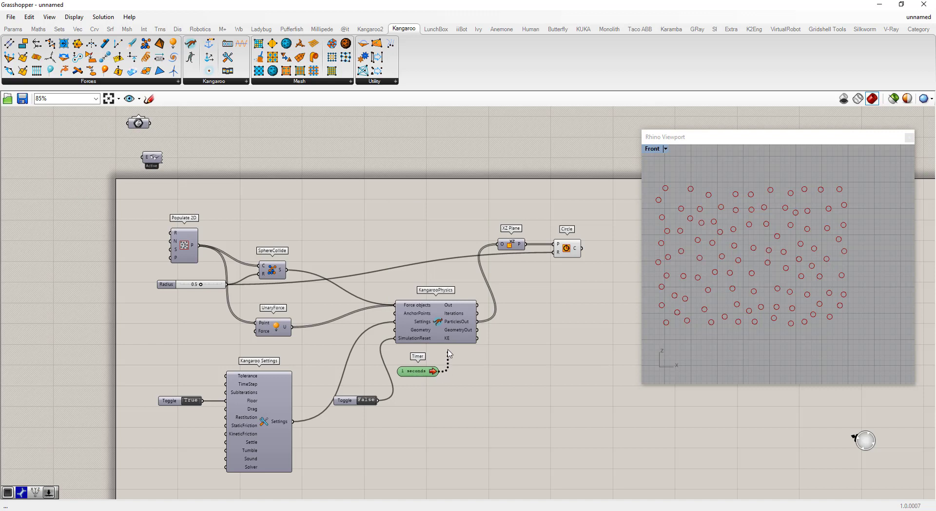
pyautogui.moveTo(437, 371); pyautogui.dragTo(445, 347)
# Set the Timer interval to 20 ms.
pyautogui.rightClick(420, 376)
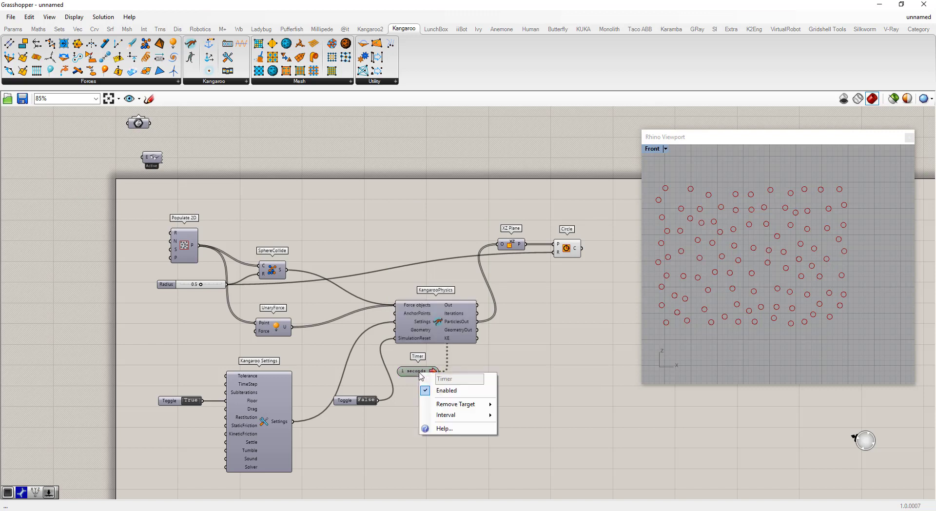
pyautogui.moveTo(458, 415)
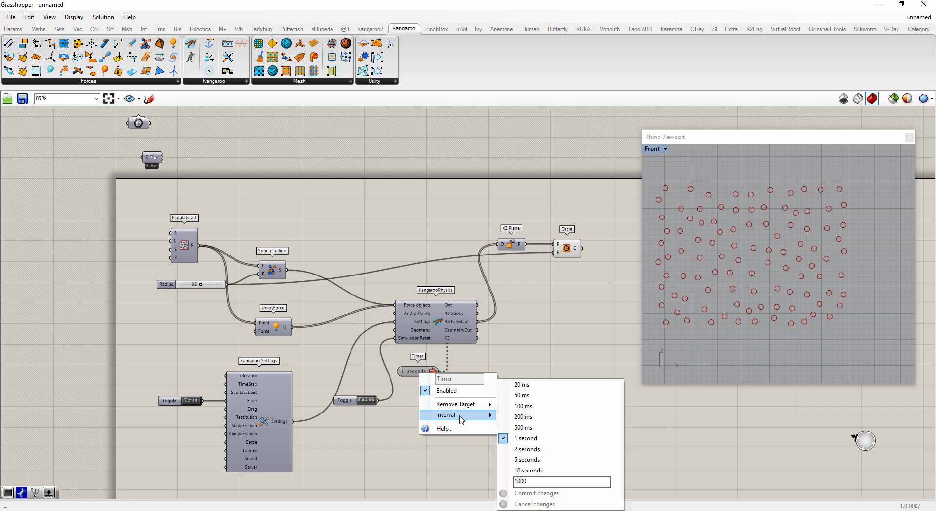
pyautogui.click(522, 385)
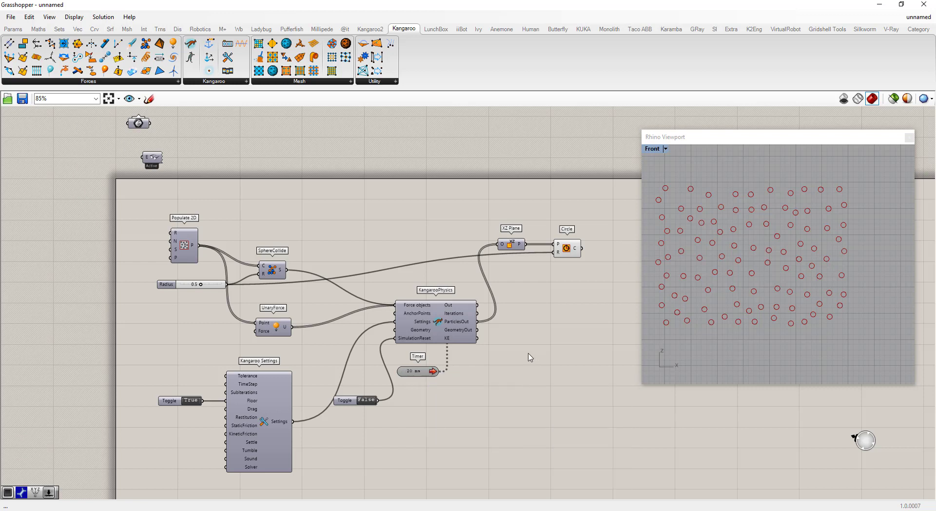
# Switch SimulationReset to True and back to False, then watch the circles settle on the floor.
pyautogui.doubleClick(370, 401)
pyautogui.doubleClick(369, 400)
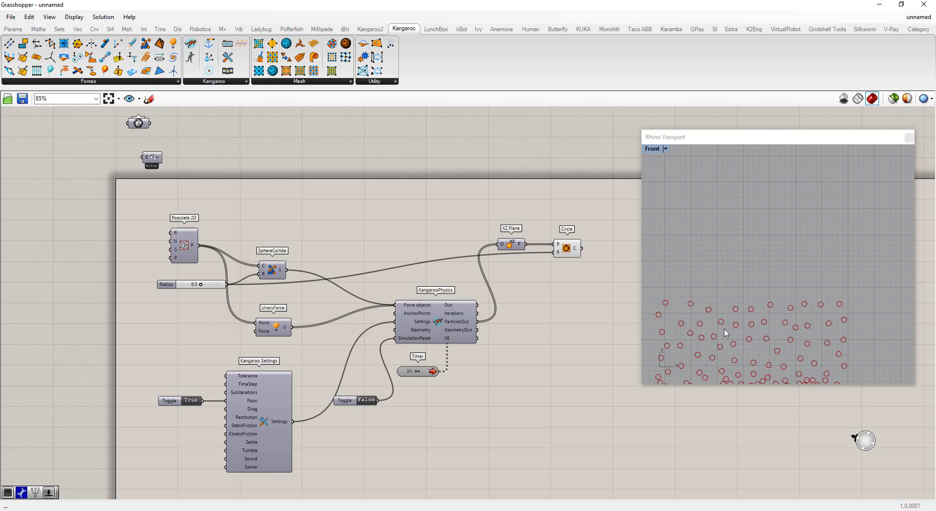
pyautogui.scroll(-2, 781, 273)
pyautogui.scroll(2, 743, 365)
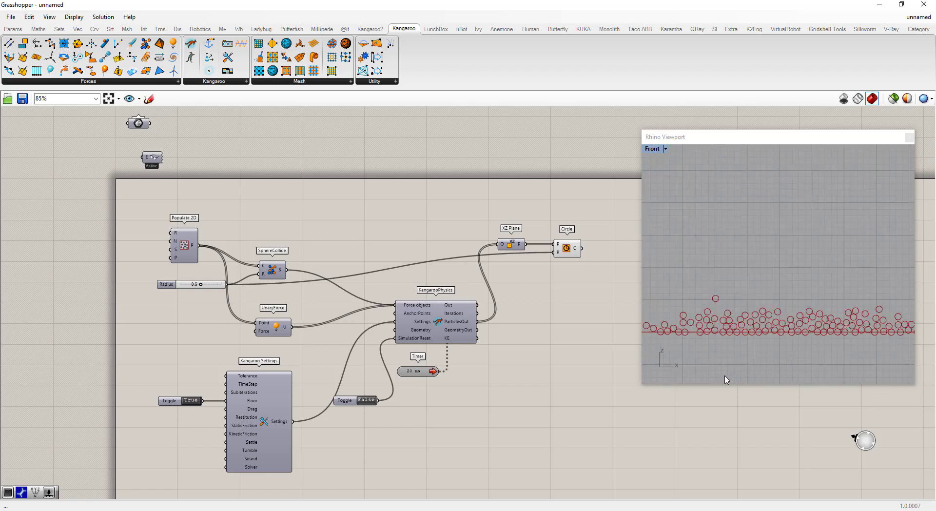
pyautogui.scroll(-2, 768, 330)
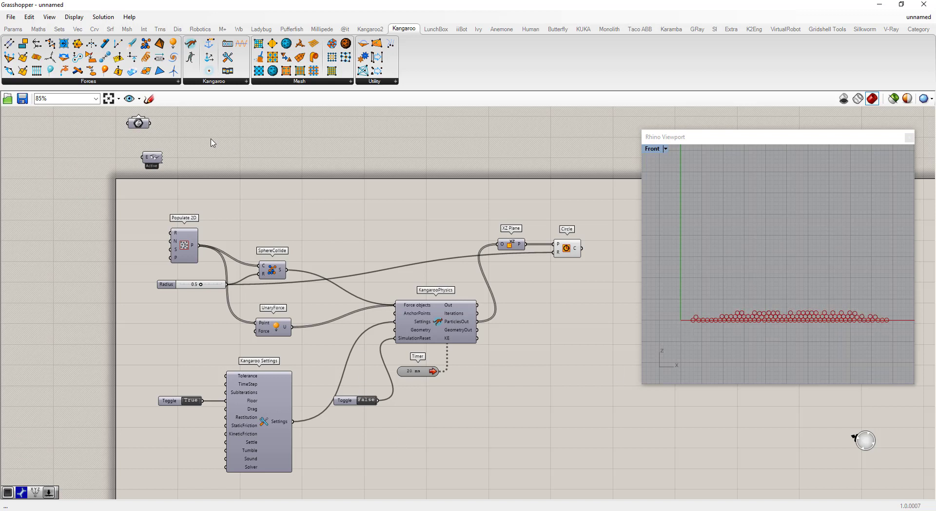
# Wire a Button from Params > Input to SimulationReset, delete the Toggle, and press the Button.
pyautogui.click(13, 29)
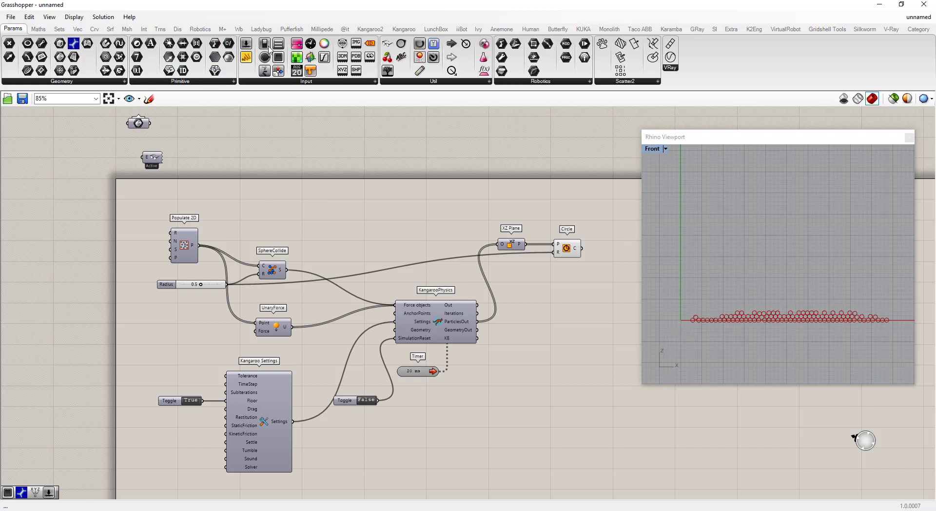
pyautogui.moveTo(285, 63); pyautogui.dragTo(395, 338)
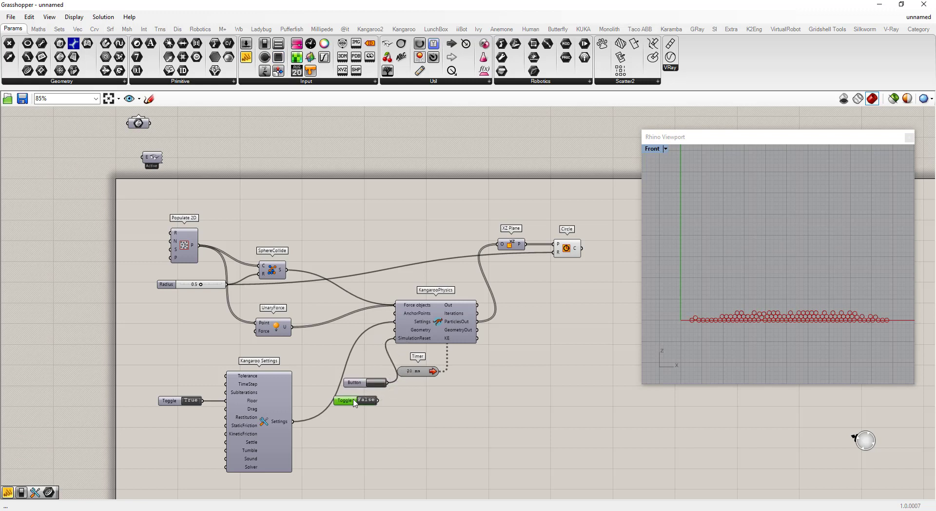
pyautogui.press('Delete')
pyautogui.click(375, 383)
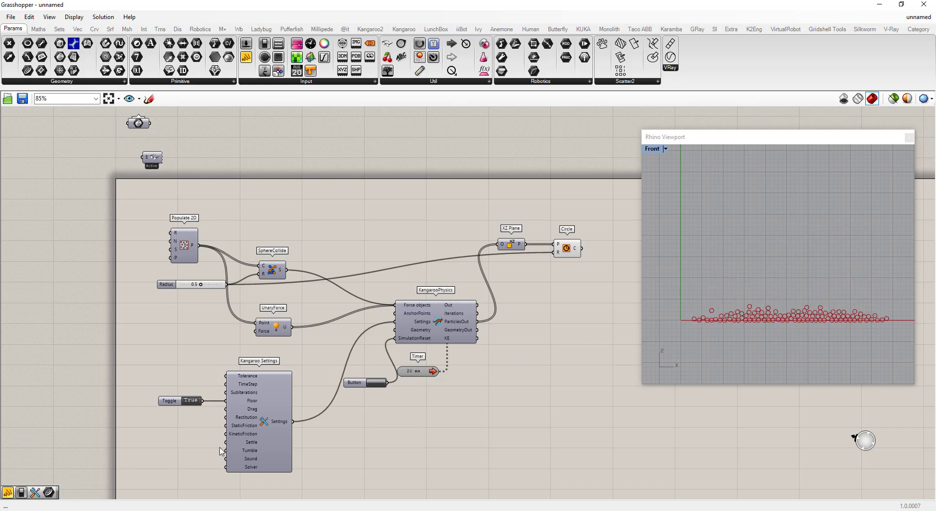
pyautogui.scroll(2, 246, 472)
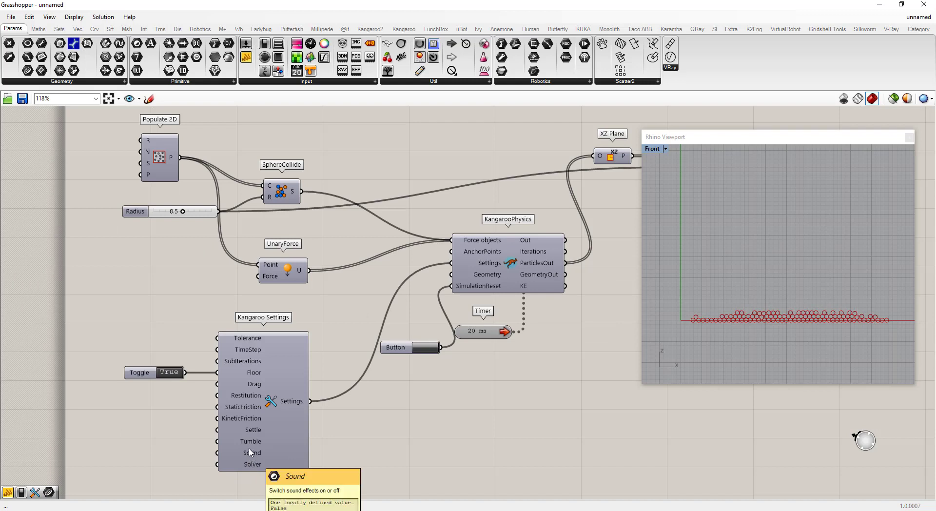
pyautogui.moveTo(250, 443)
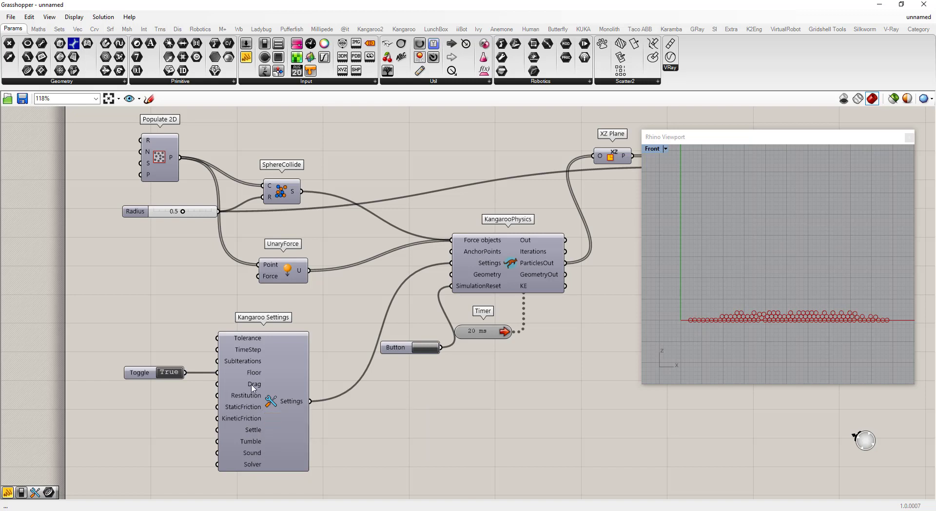
pyautogui.moveTo(253, 387)
# Change the Timer interval to 1 ms and press the Button to rerun the fall.
pyautogui.click(431, 350)
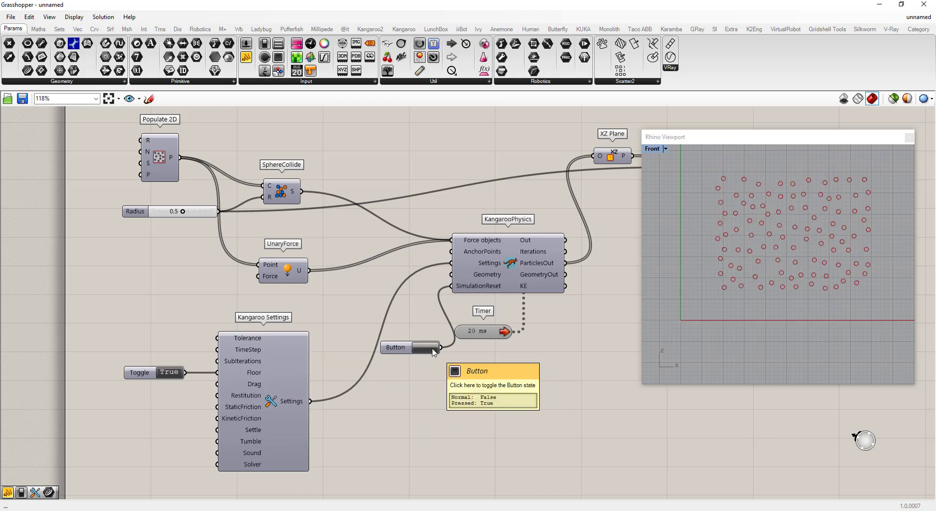
pyautogui.rightClick(477, 335)
pyautogui.moveTo(511, 378)
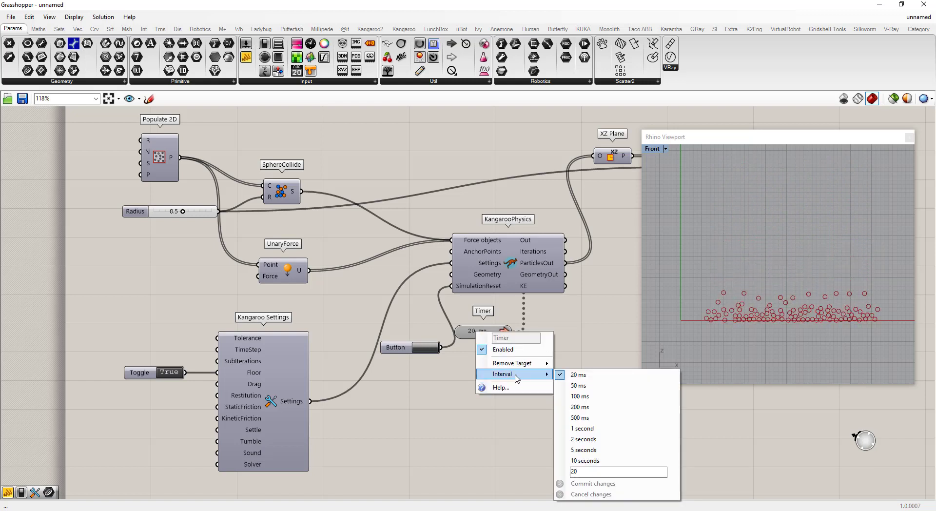
pyautogui.click(583, 471)
pyautogui.write('1')
pyautogui.click(590, 484)
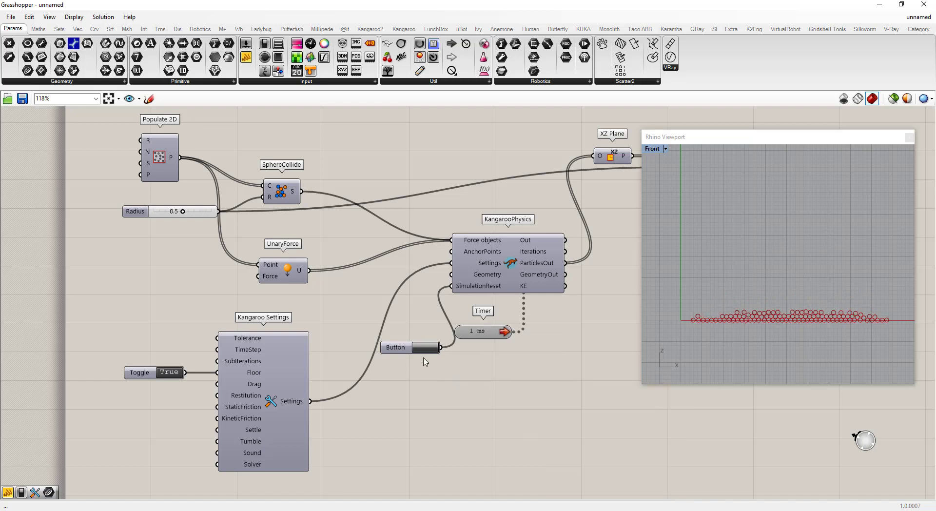
pyautogui.click(427, 351)
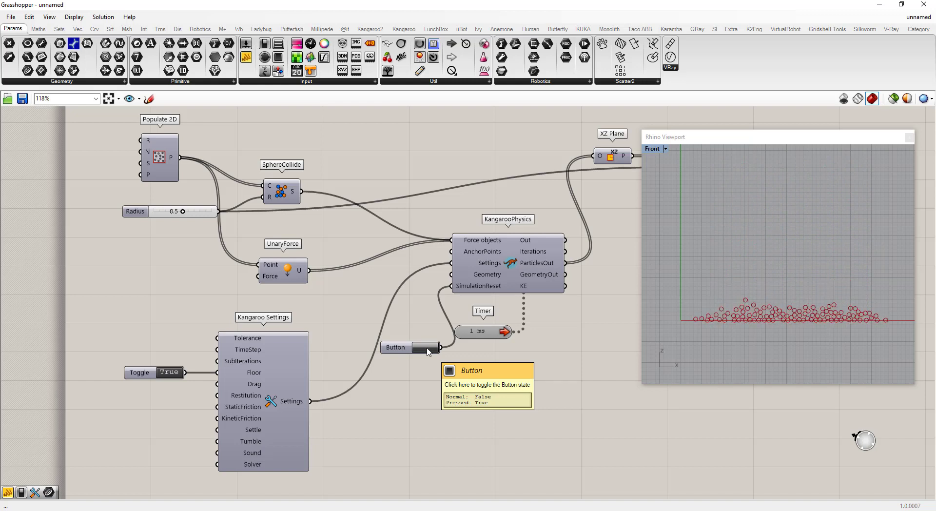
# Reposition KangarooPhysics, Timer and SphereCollide, flatten Force objects, and reset with the Button.
pyautogui.moveTo(507, 277); pyautogui.dragTo(531, 245)
pyautogui.moveTo(502, 334); pyautogui.dragTo(532, 302)
pyautogui.moveTo(291, 196); pyautogui.dragTo(290, 230)
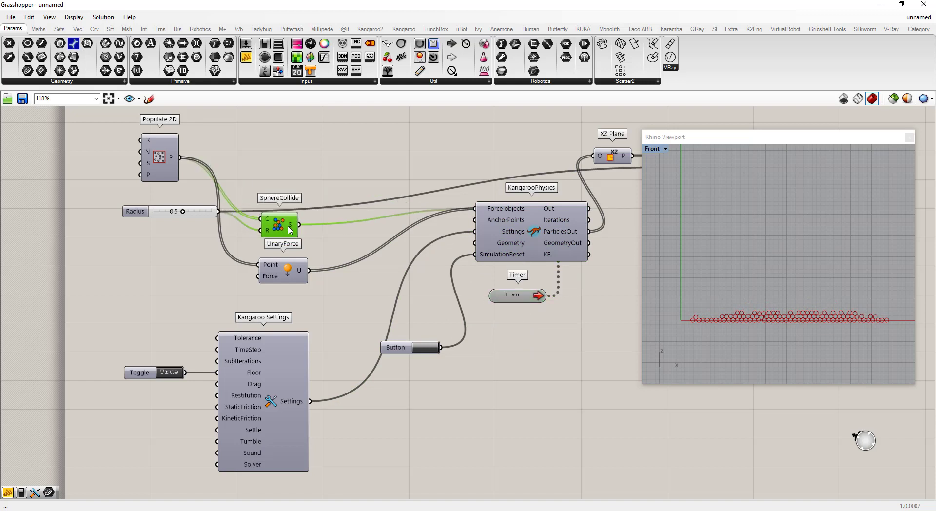
pyautogui.rightClick(494, 213)
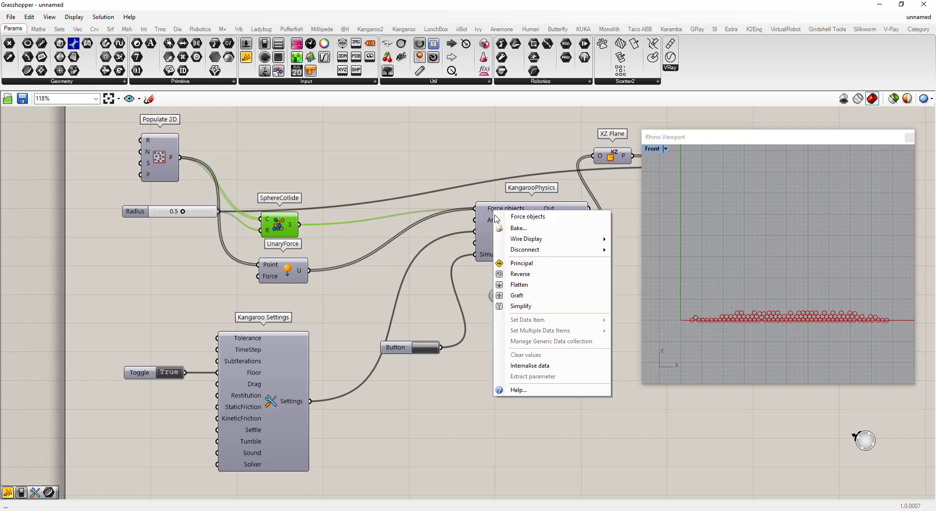
pyautogui.click(518, 284)
pyautogui.click(424, 349)
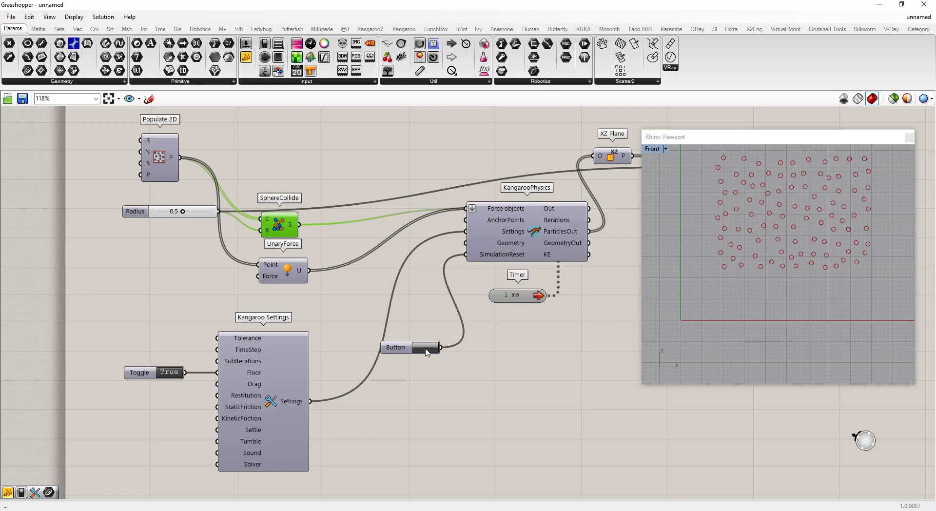
pyautogui.click(503, 354)
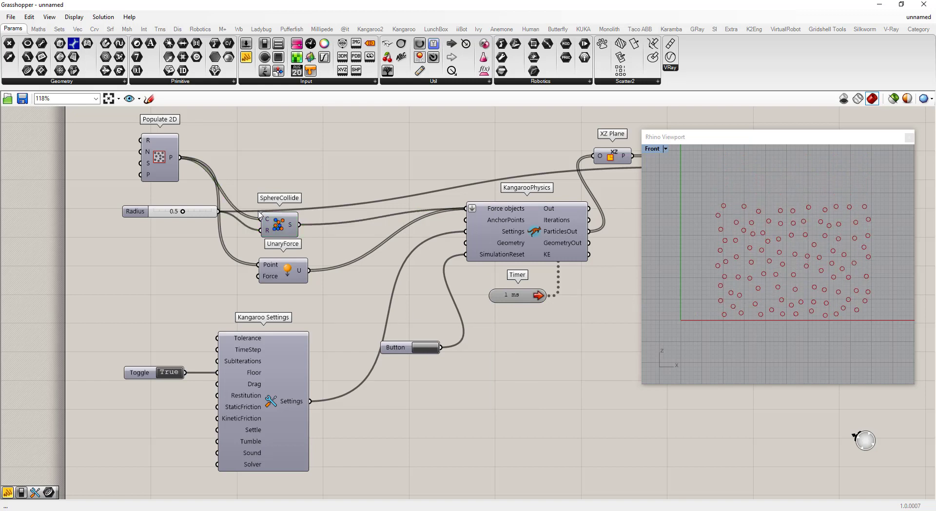
# Move the Radius slider up, Populate 2D down, and Kangaroo Settings up-right.
pyautogui.moveTo(206, 215); pyautogui.dragTo(285, 153)
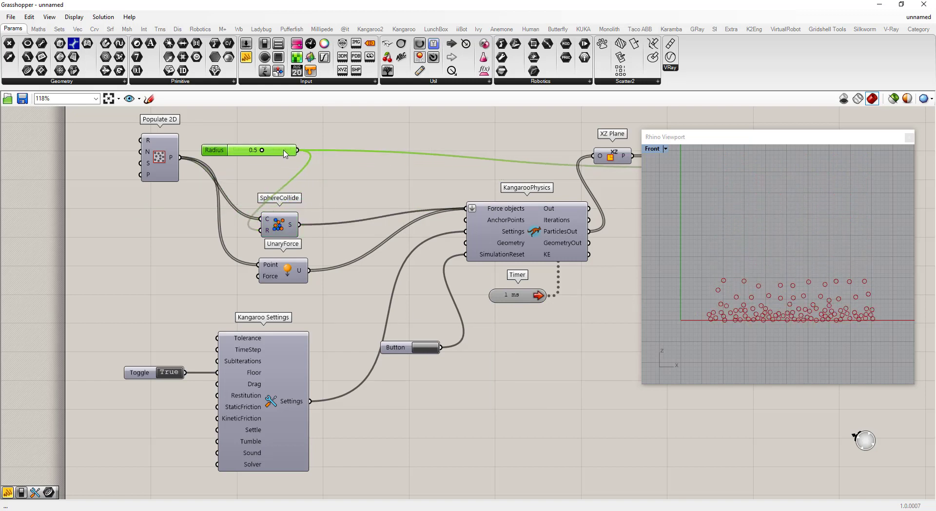
pyautogui.moveTo(168, 169); pyautogui.dragTo(157, 255)
pyautogui.moveTo(273, 429); pyautogui.dragTo(282, 399)
pyautogui.click(380, 396)
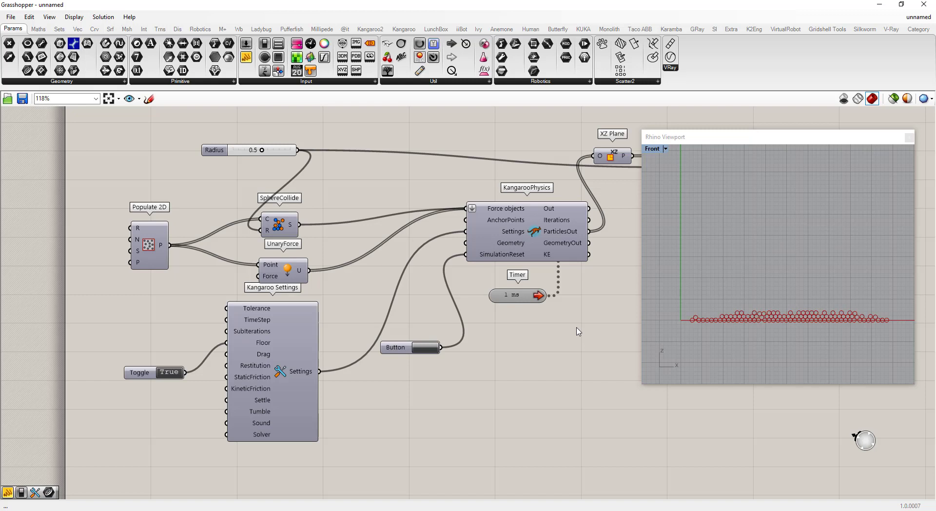
# Move the Radius slider to the far left and XZ Plane beside the ParticlesOut output.
pyautogui.moveTo(214, 146); pyautogui.dragTo(143, 157)
pyautogui.scroll(-1, 175, 185)
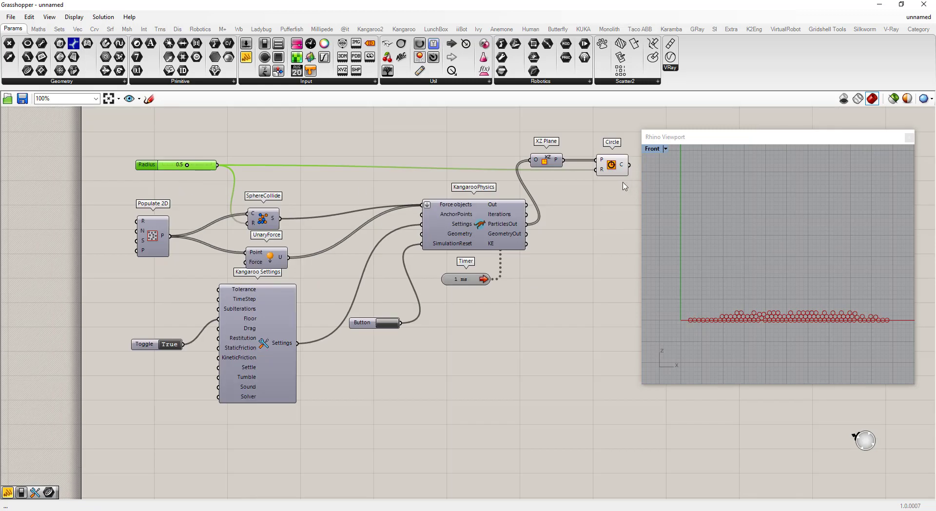
pyautogui.moveTo(544, 163); pyautogui.dragTo(553, 227)
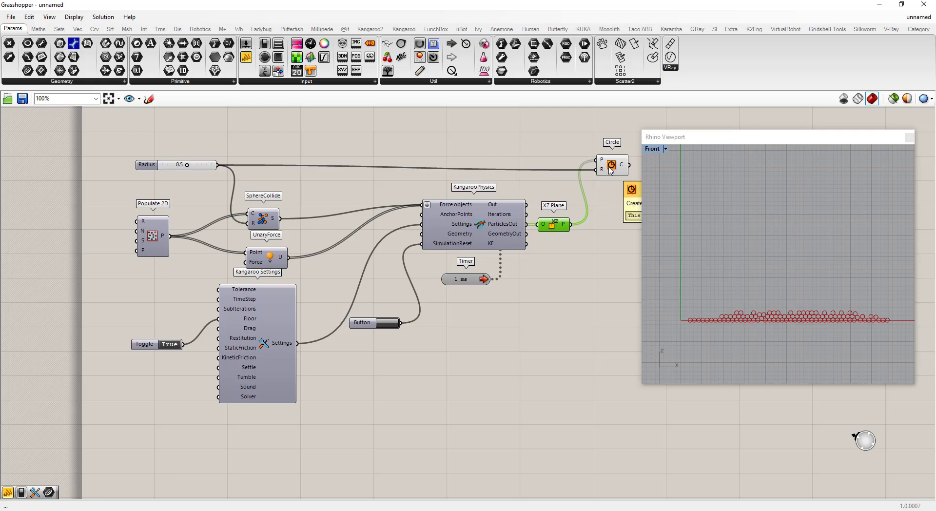